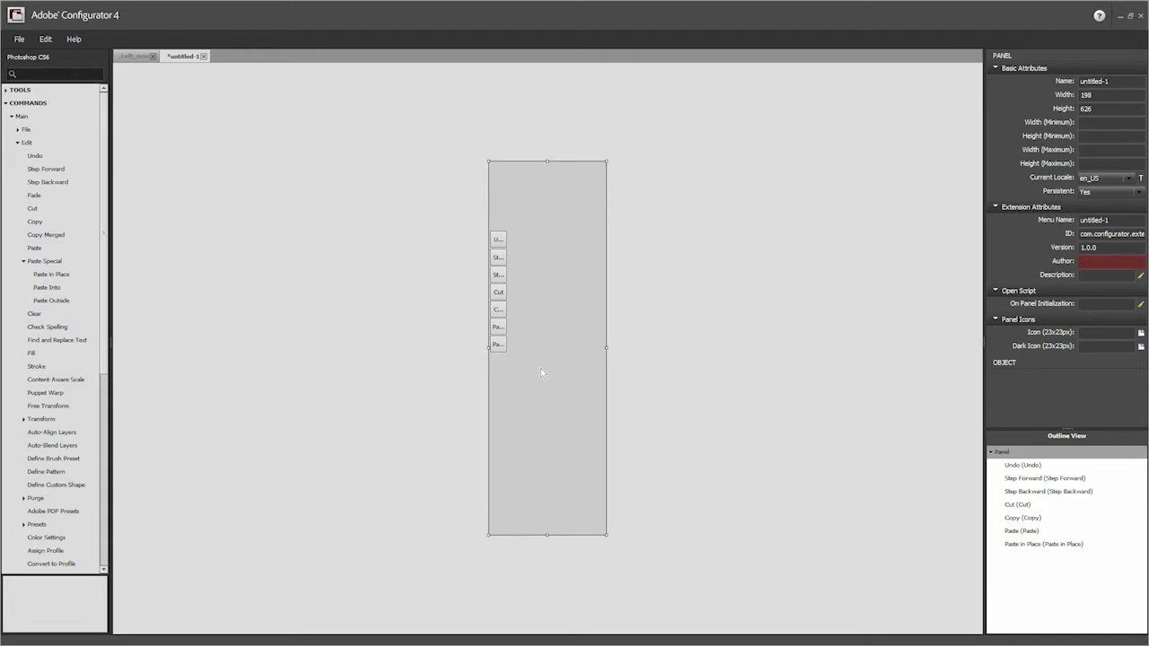
Examine the object attributes of the Undo, Step Backward, Step Forward and Cut buttons on the panel
click(499, 240)
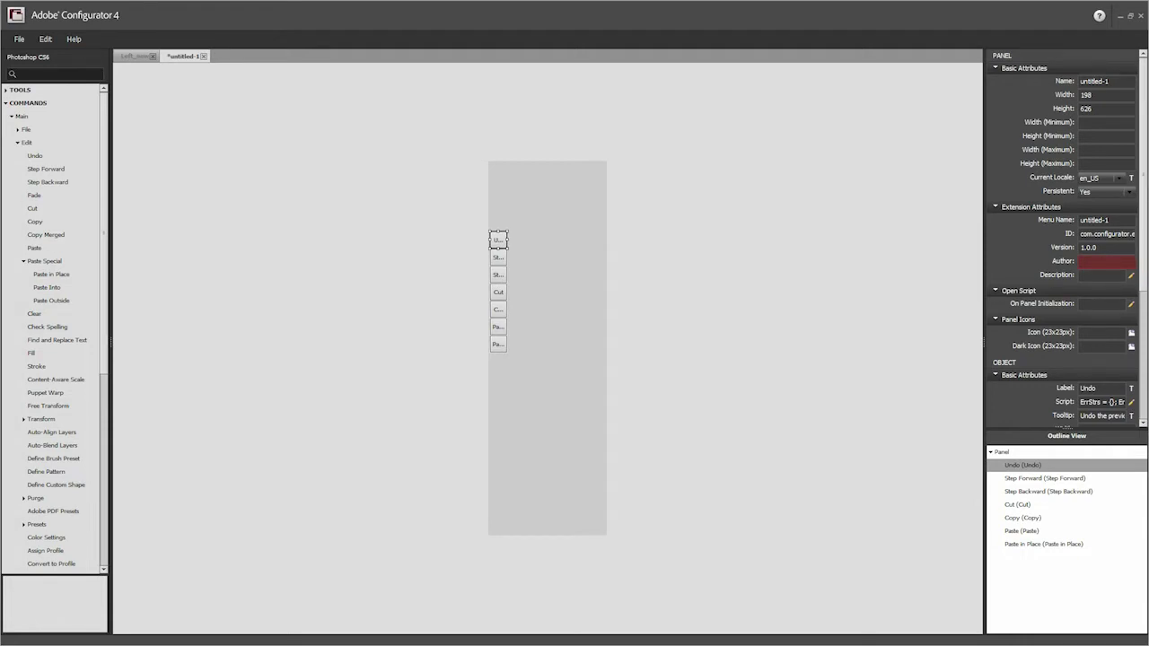
scroll(1067, 238, down, 4)
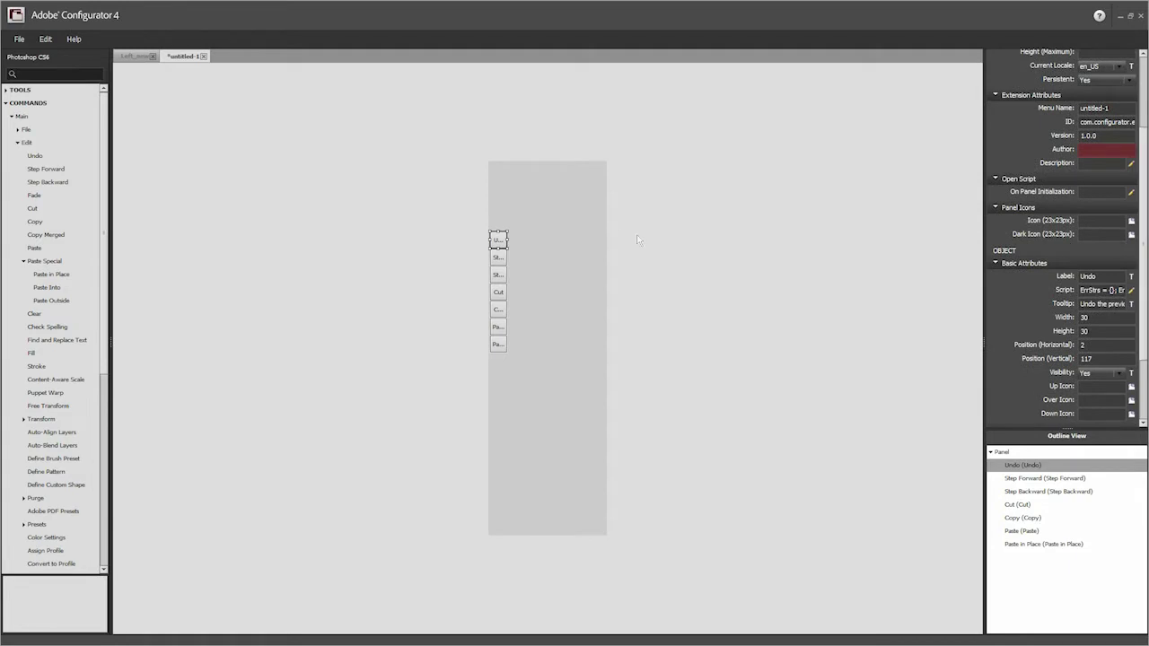
click(498, 258)
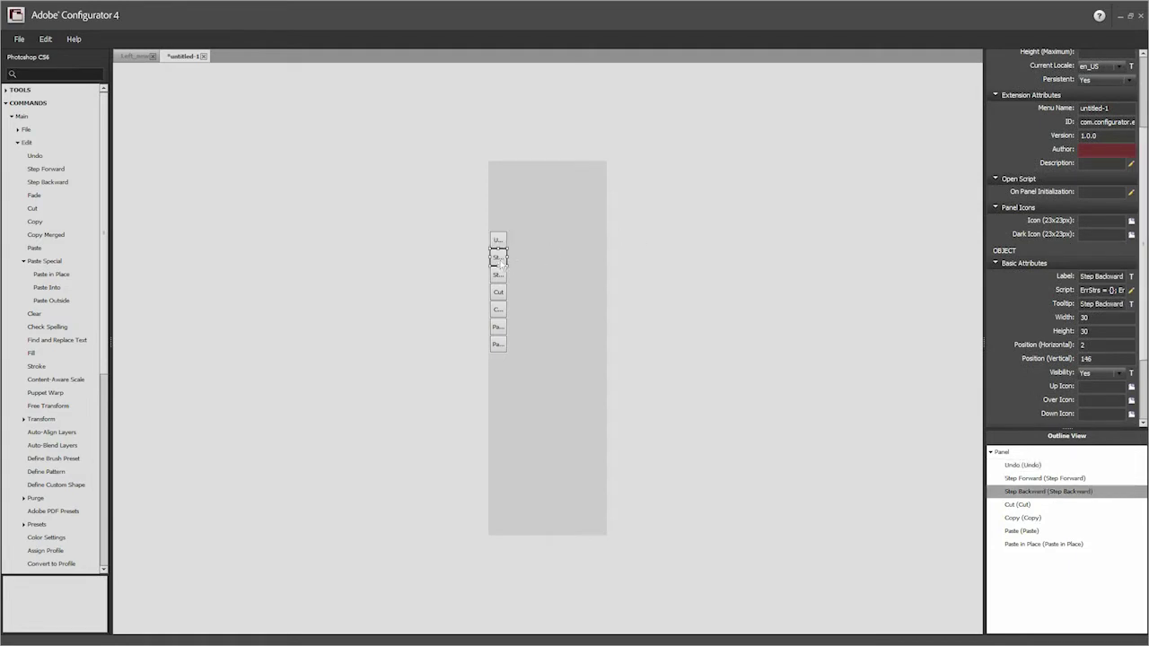
click(499, 276)
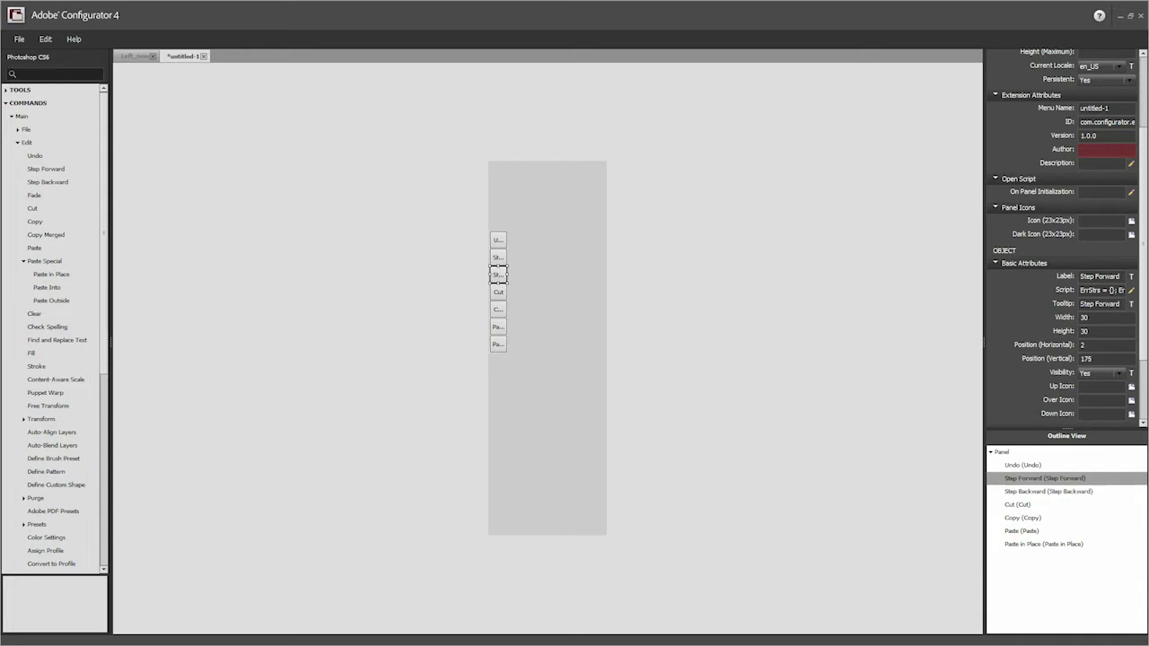
click(498, 293)
Set the Undo button's Up Icon to UNDO_REDO_n from the Desktop folder Icons/Output_30x30/Misc04/_n
click(499, 242)
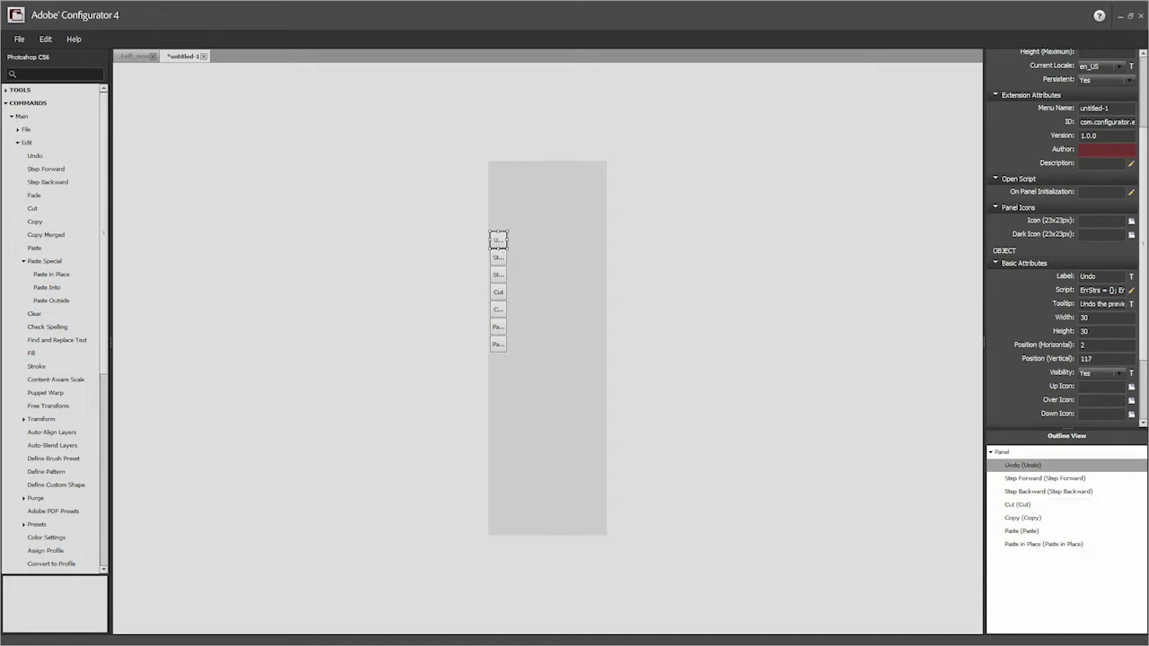
scroll(1067, 239, down, 4)
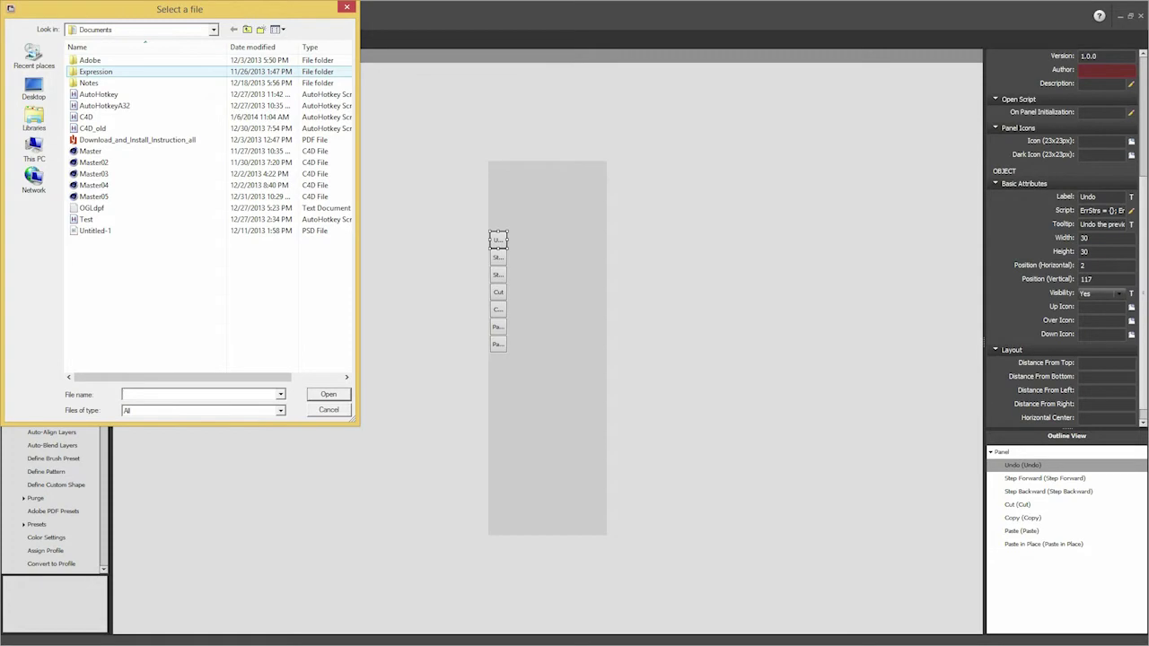
click(34, 88)
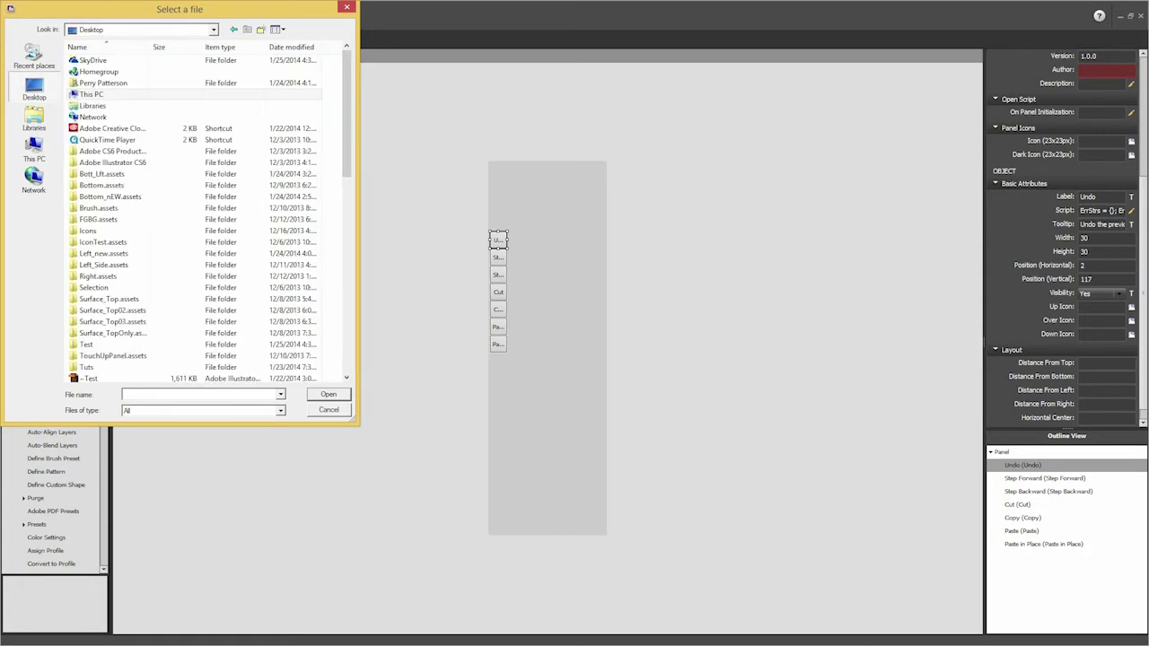
scroll(180, 125, down, 5)
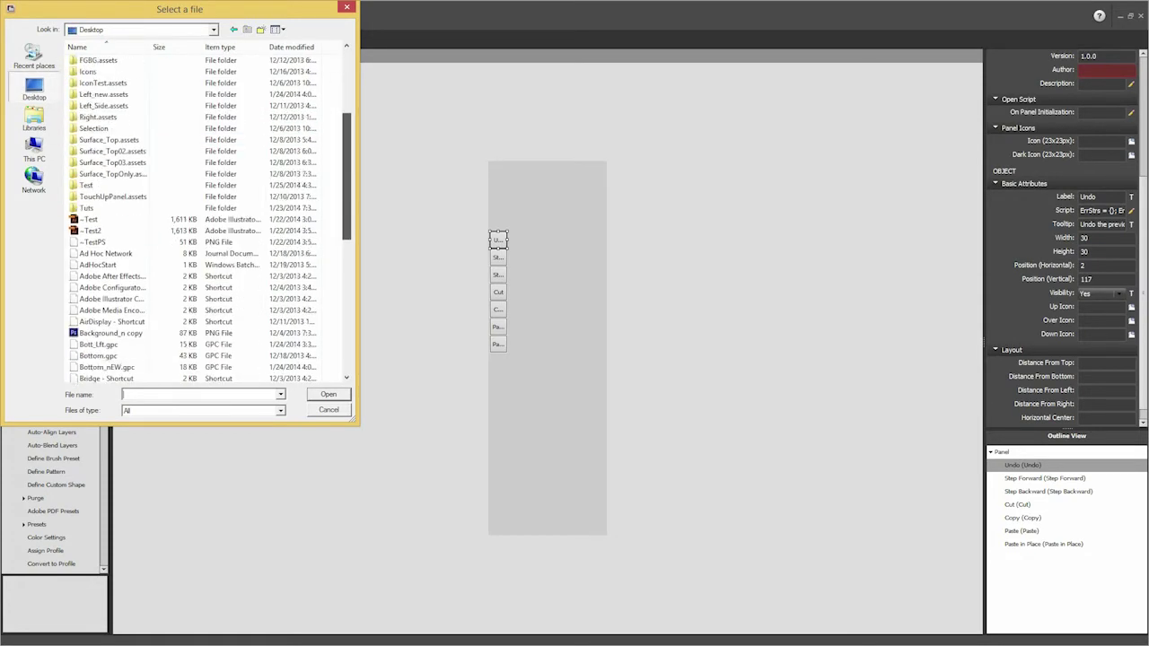
scroll(207, 216, down, 4)
scroll(206, 215, up, 5)
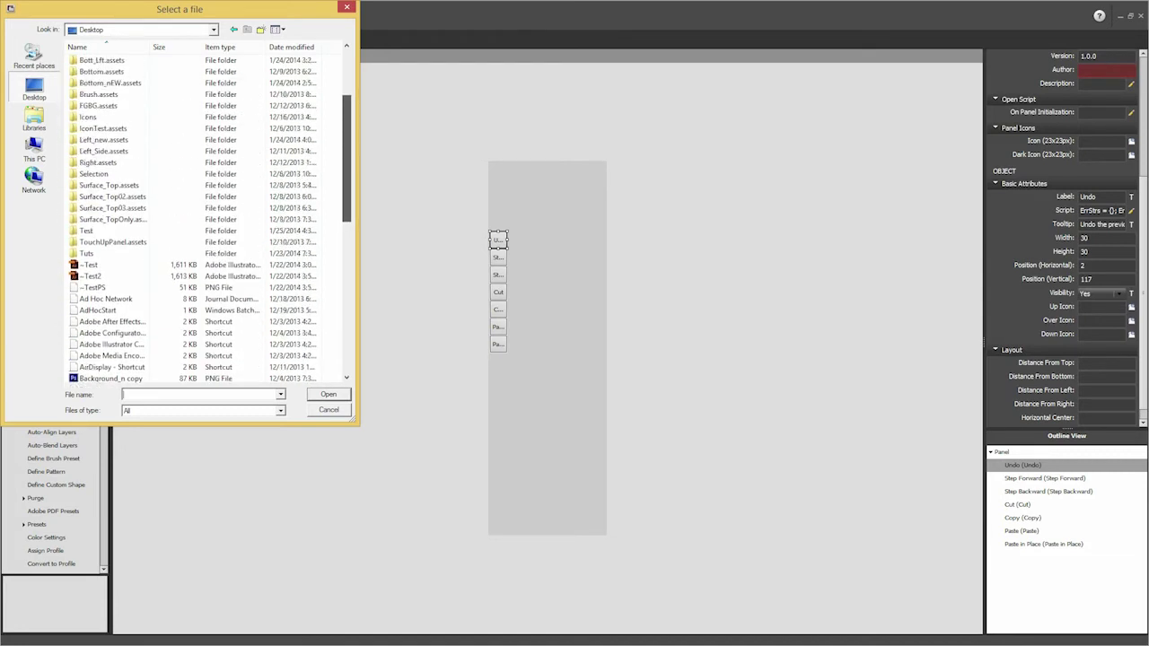
scroll(206, 215, up, 1)
double_click(87, 129)
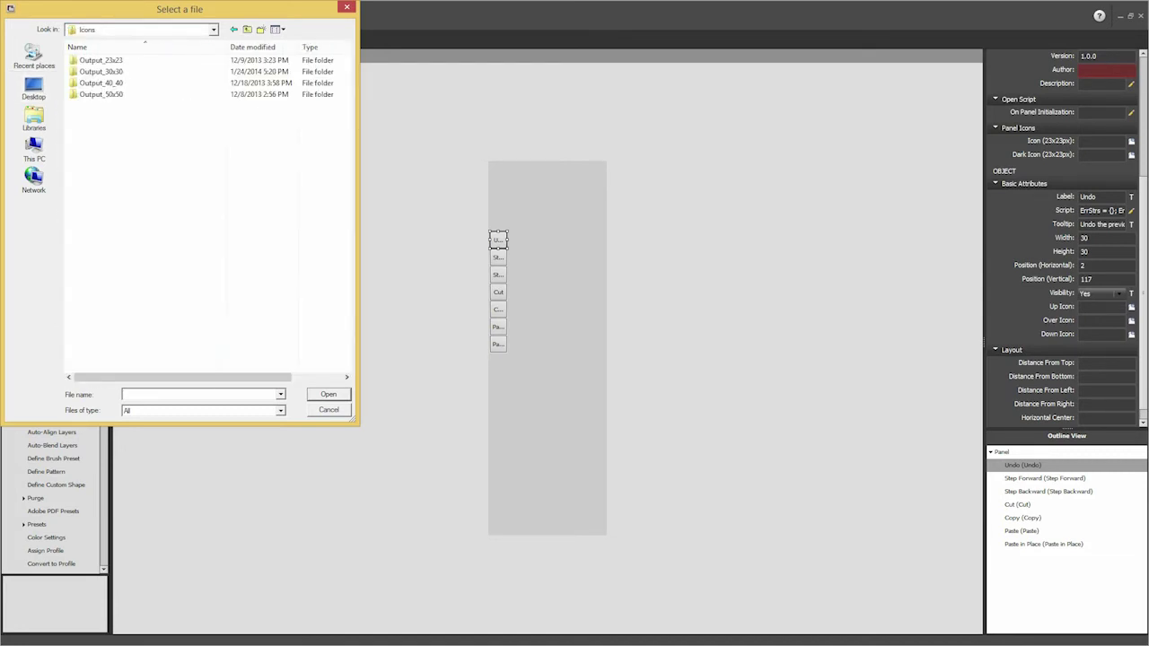
double_click(101, 71)
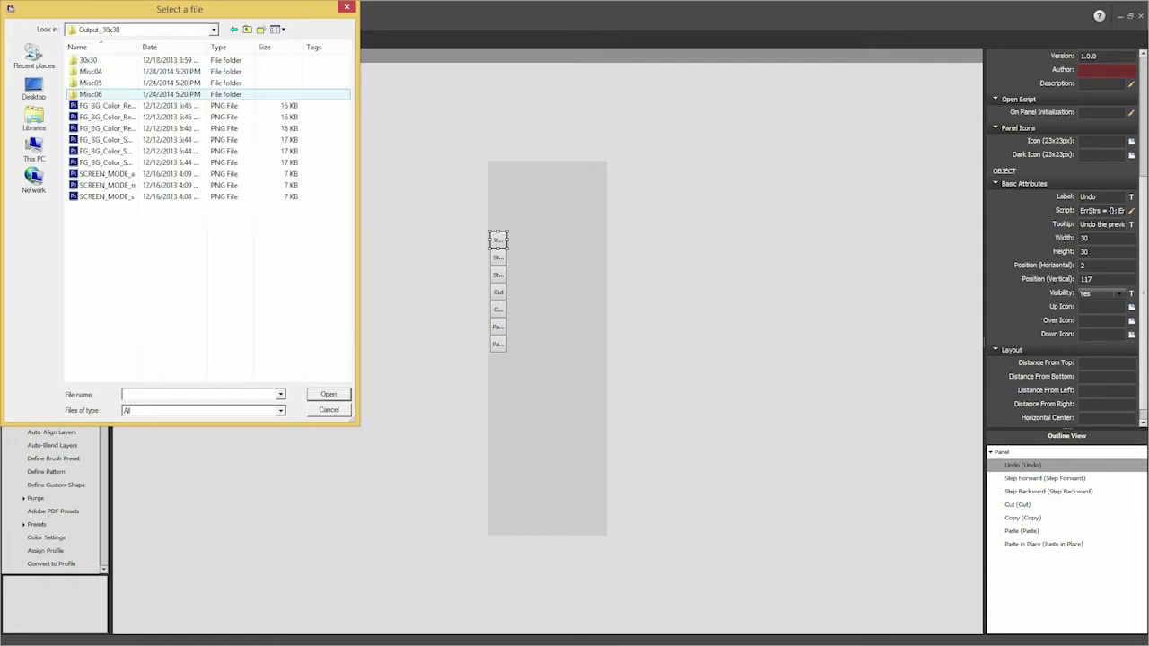
double_click(90, 71)
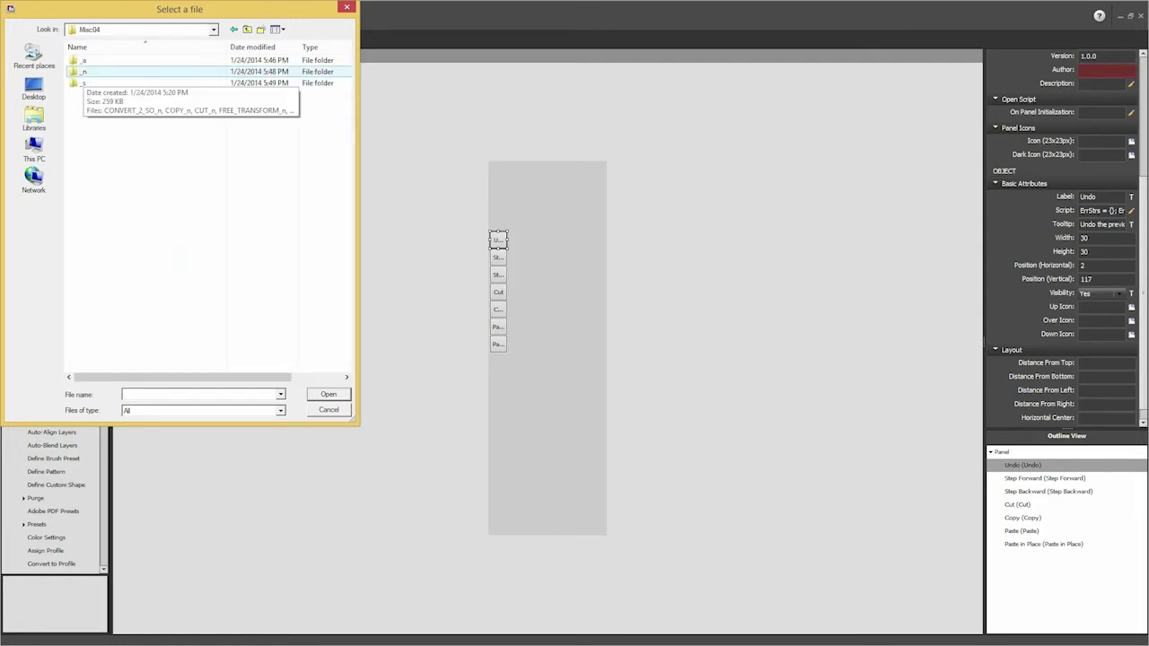
double_click(84, 72)
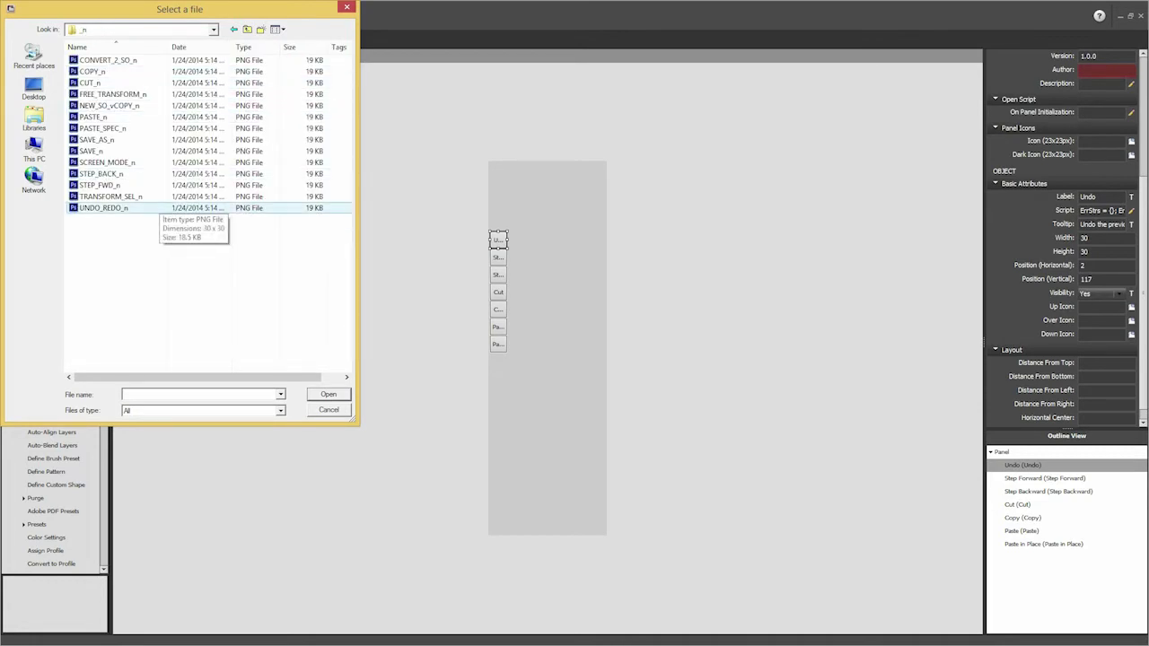
double_click(148, 208)
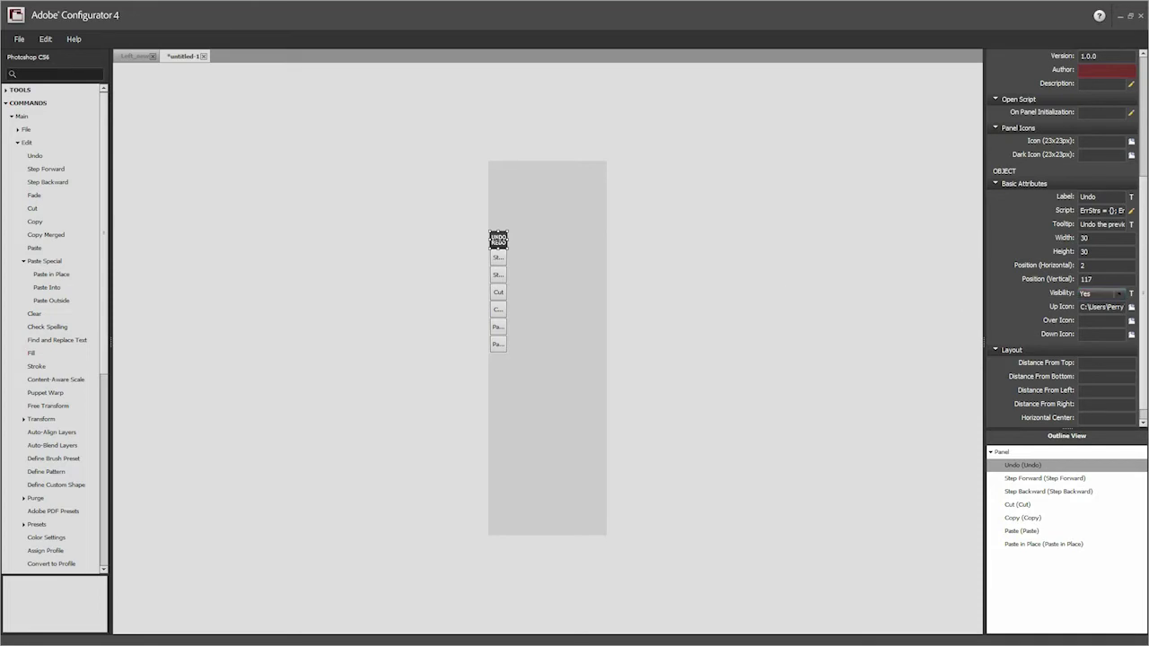
Clear the Undo button's label text so that only its icon identifies it
double_click(1093, 197)
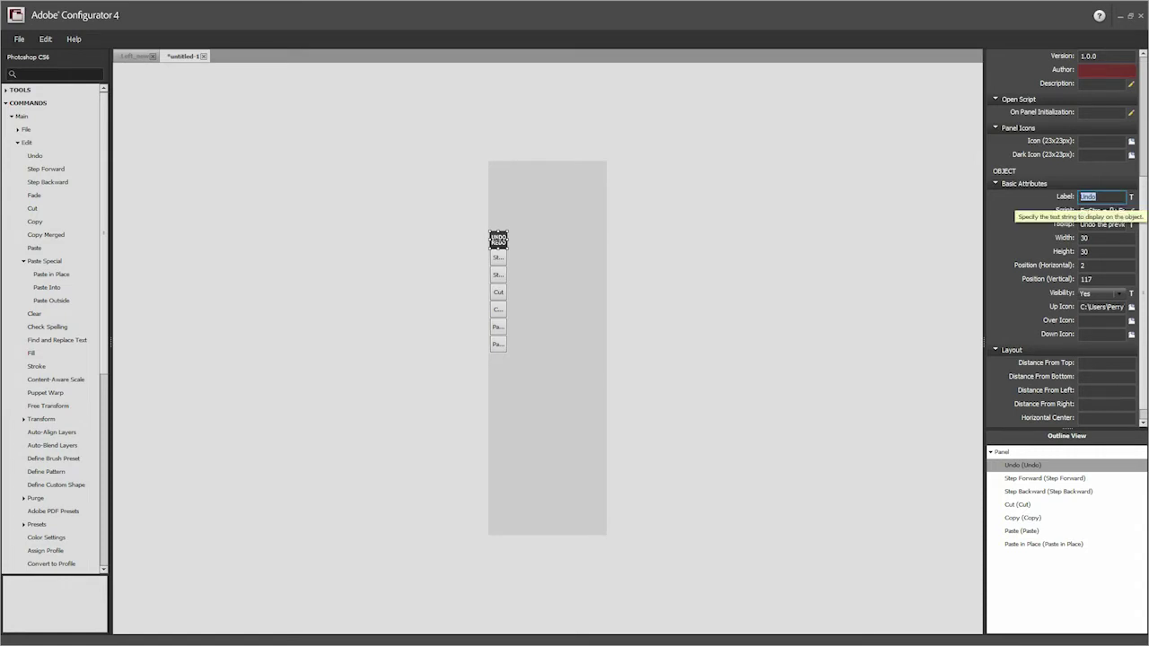
key(BackSpace)
click(692, 360)
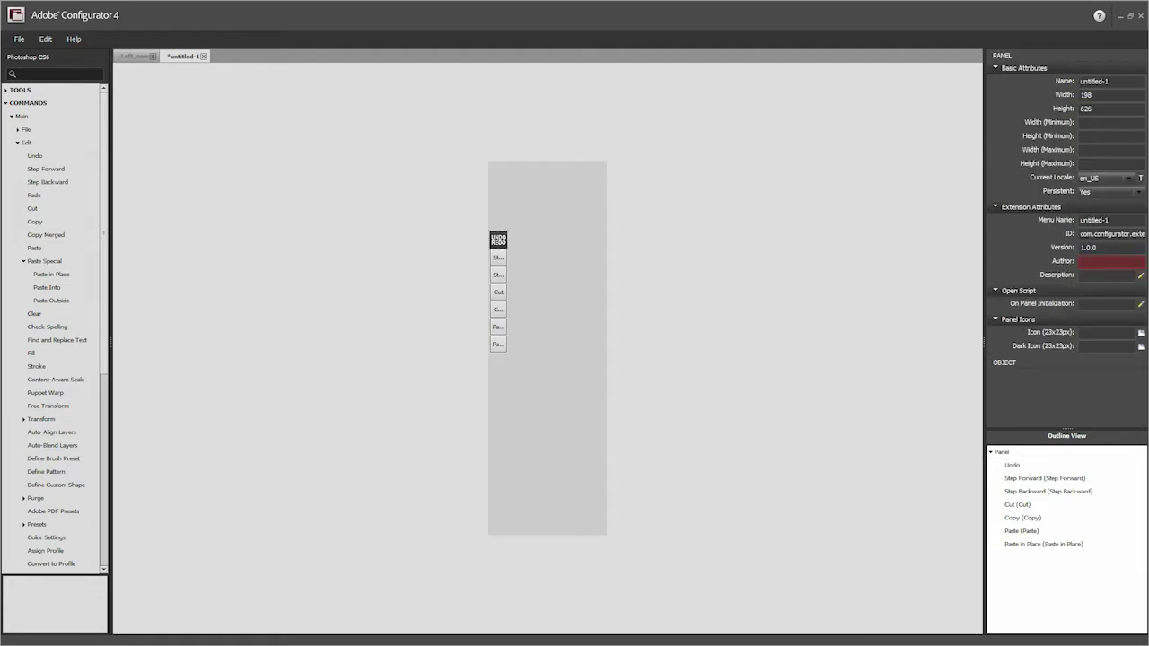
Set the Undo button's Over Icon to UNDO_REDO_s from the Desktop folder Icons/Output_30x30/Misc04/_s
click(500, 242)
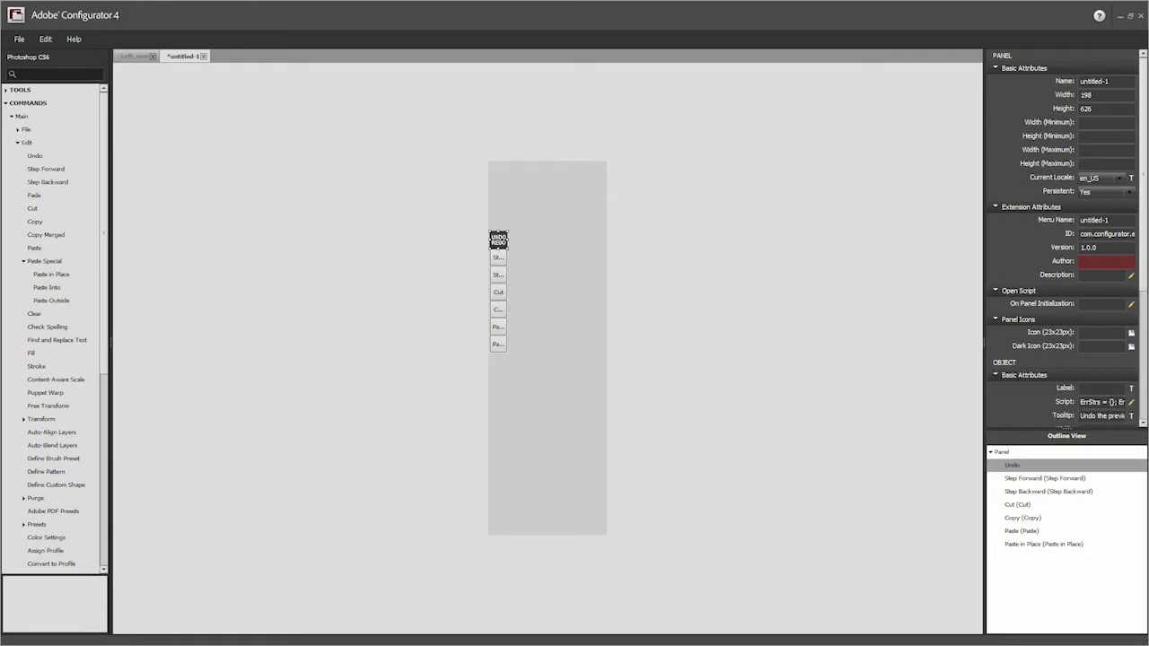
drag(1142, 174, 1142, 302)
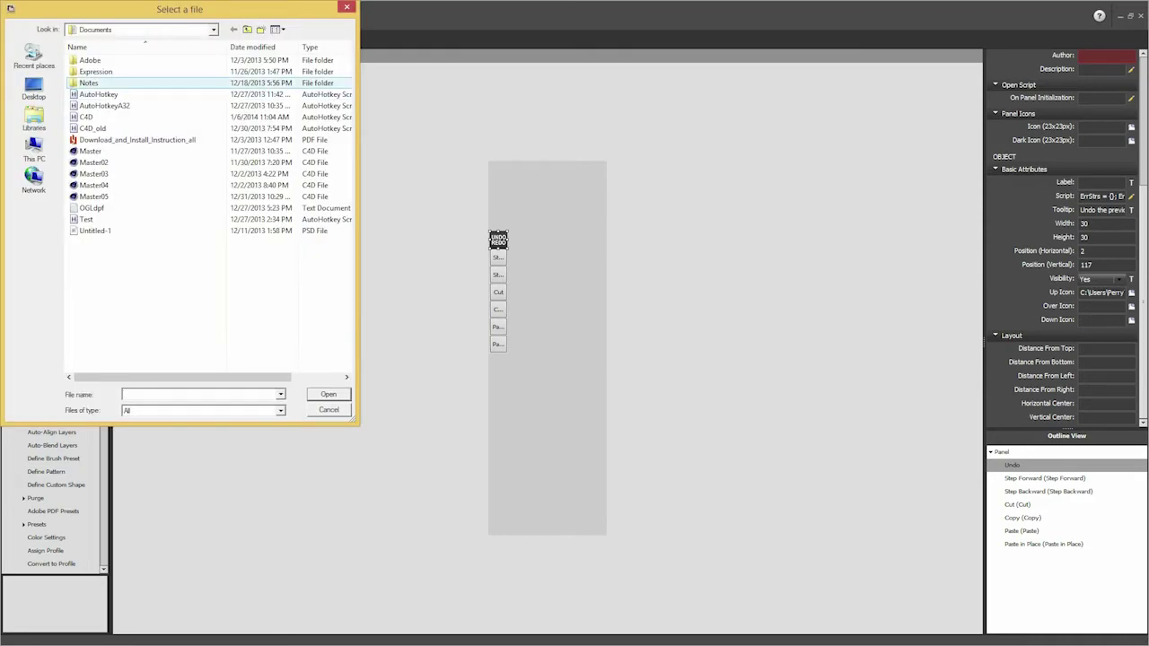
click(34, 88)
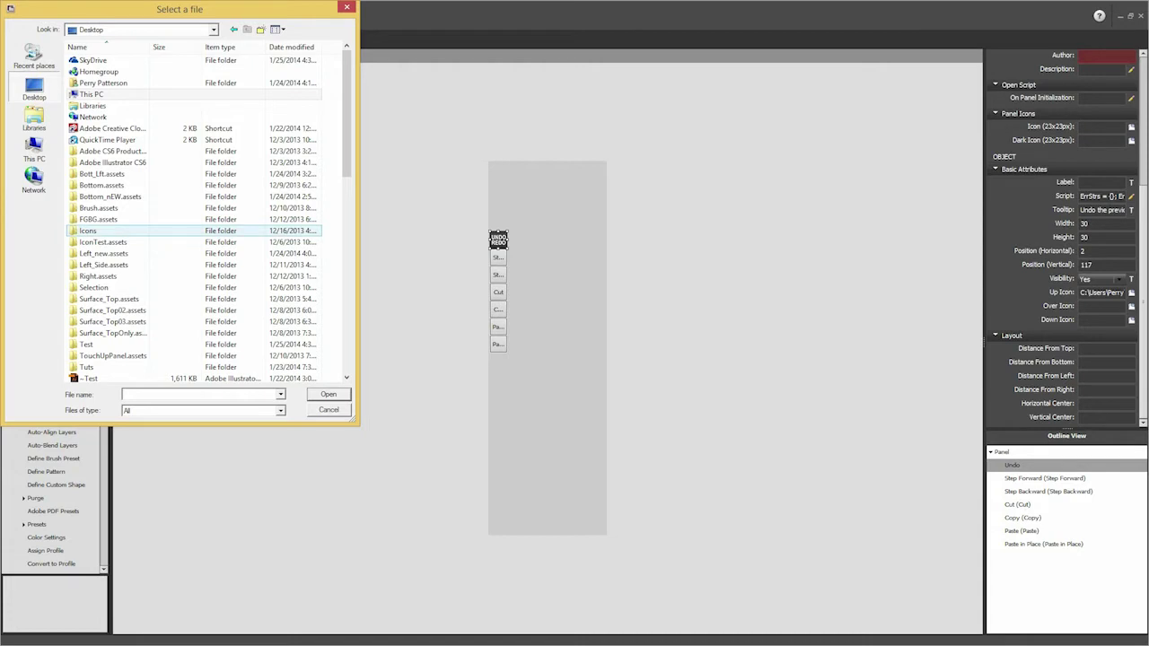
double_click(87, 230)
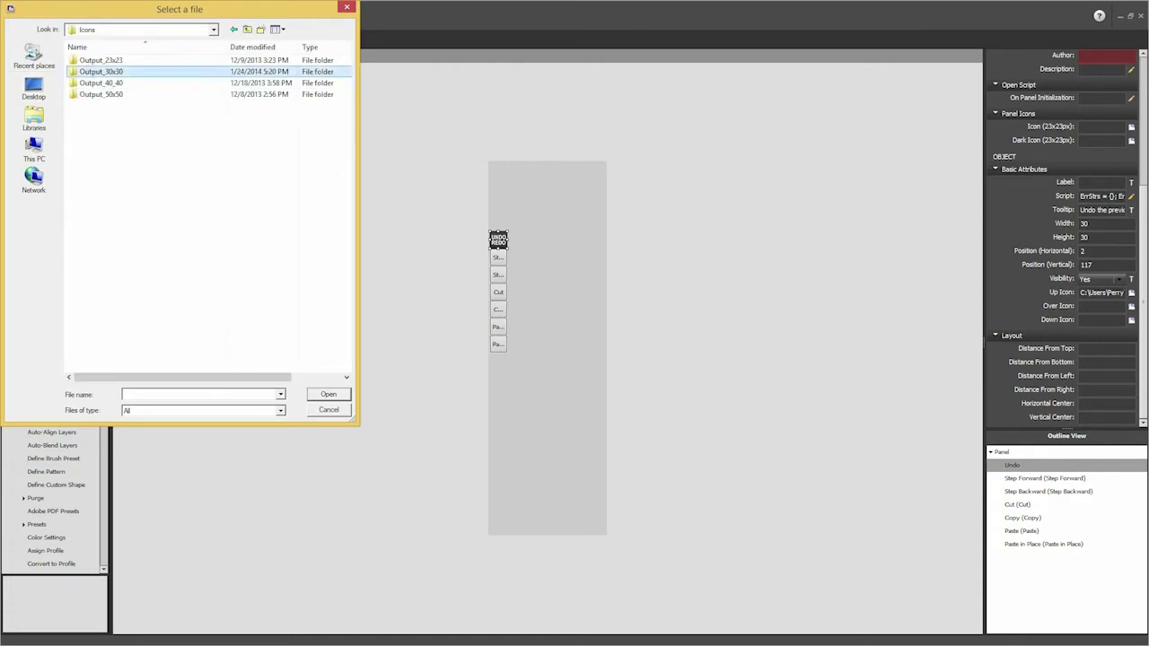
double_click(101, 71)
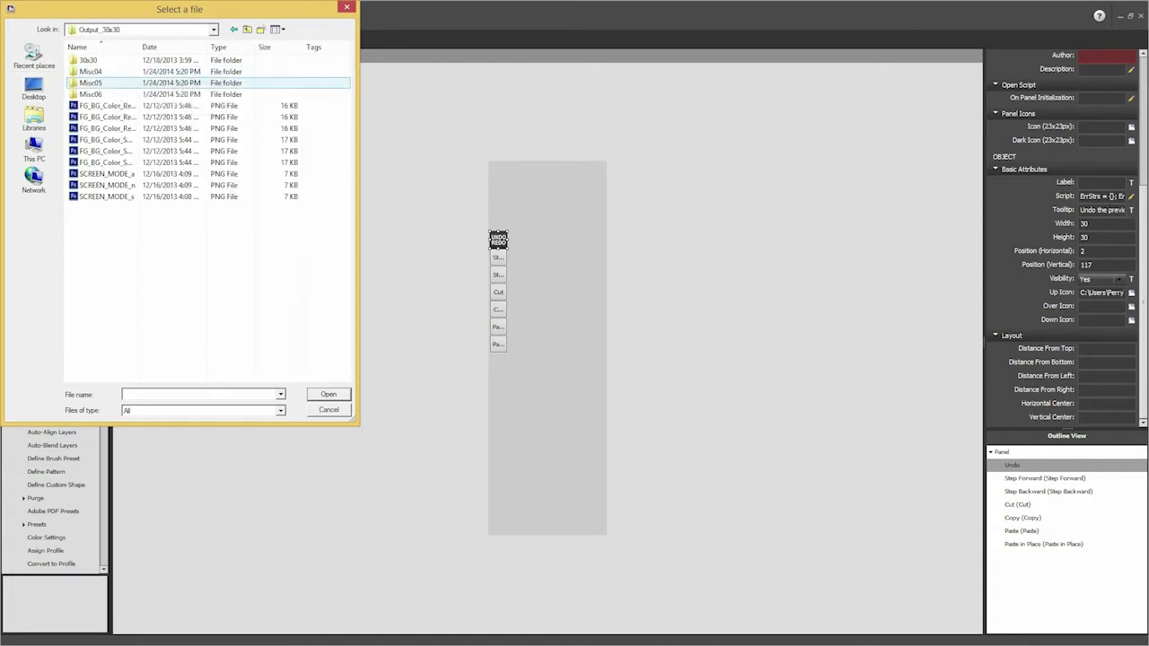
click(97, 71)
double_click(97, 71)
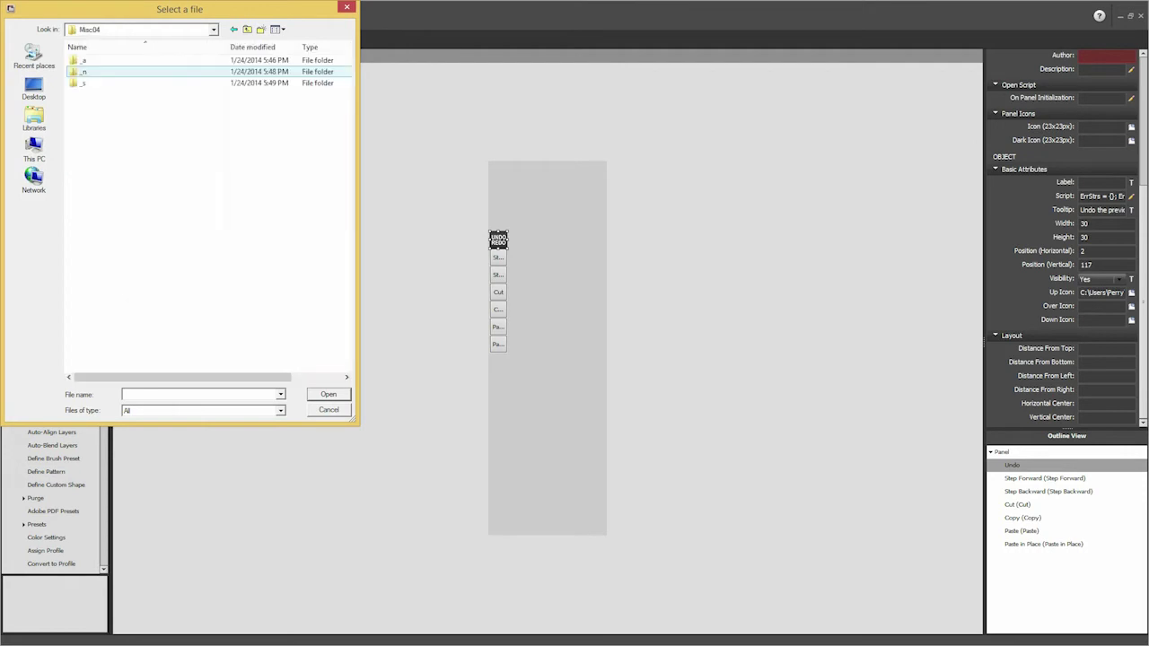
click(83, 82)
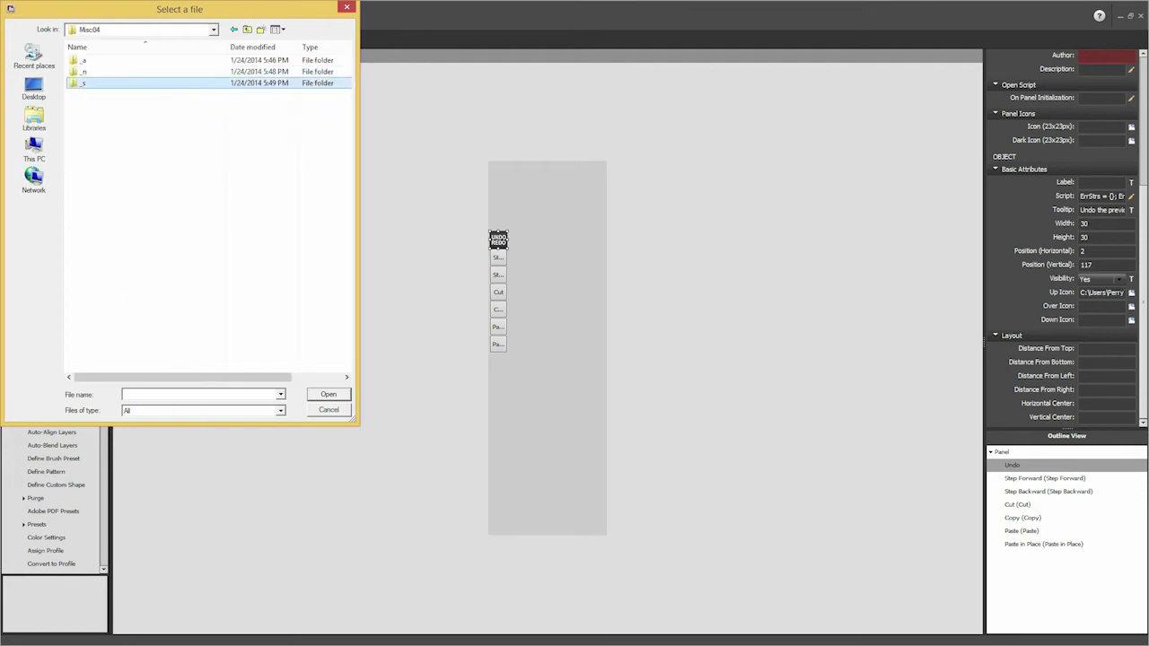
double_click(85, 82)
click(101, 207)
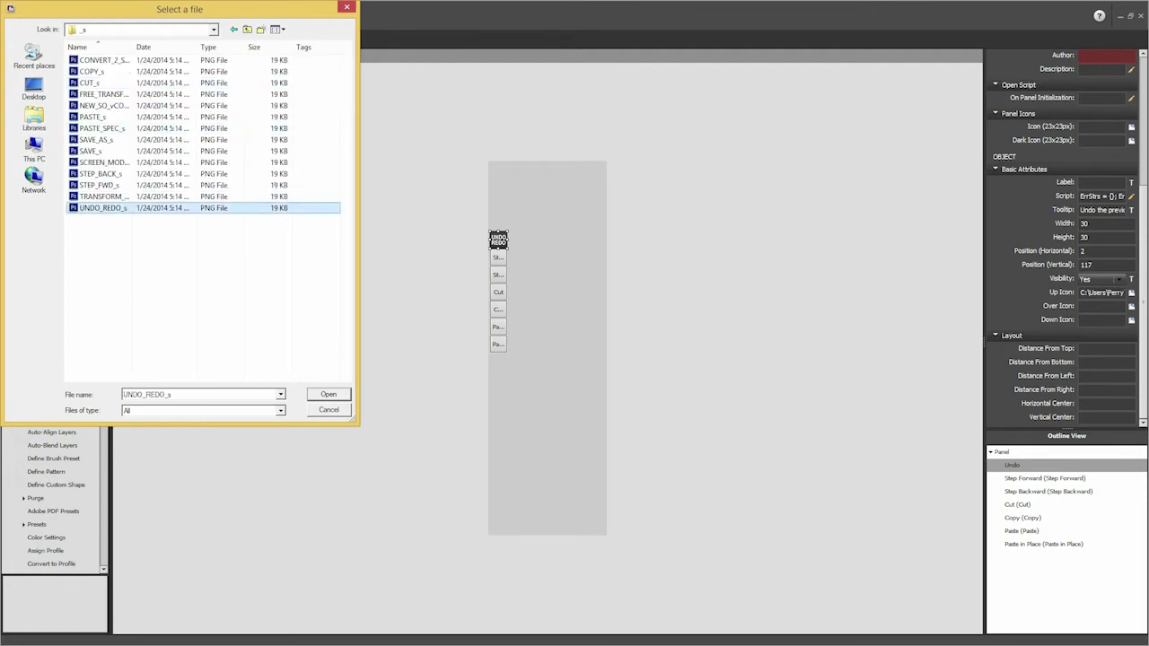
click(328, 394)
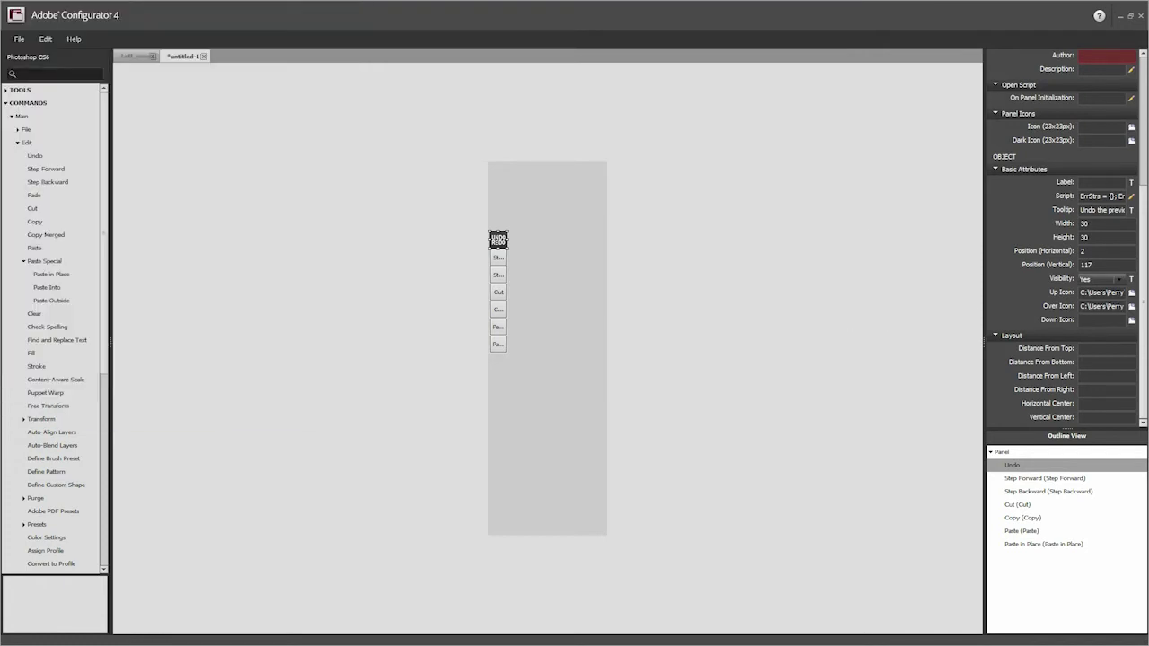
Set the Undo button's Down Icon to UNDO_REDO_a from Icons/Output_30x30/Misc04/_a on the Desktop and check the file name endings of its icon paths
click(1130, 319)
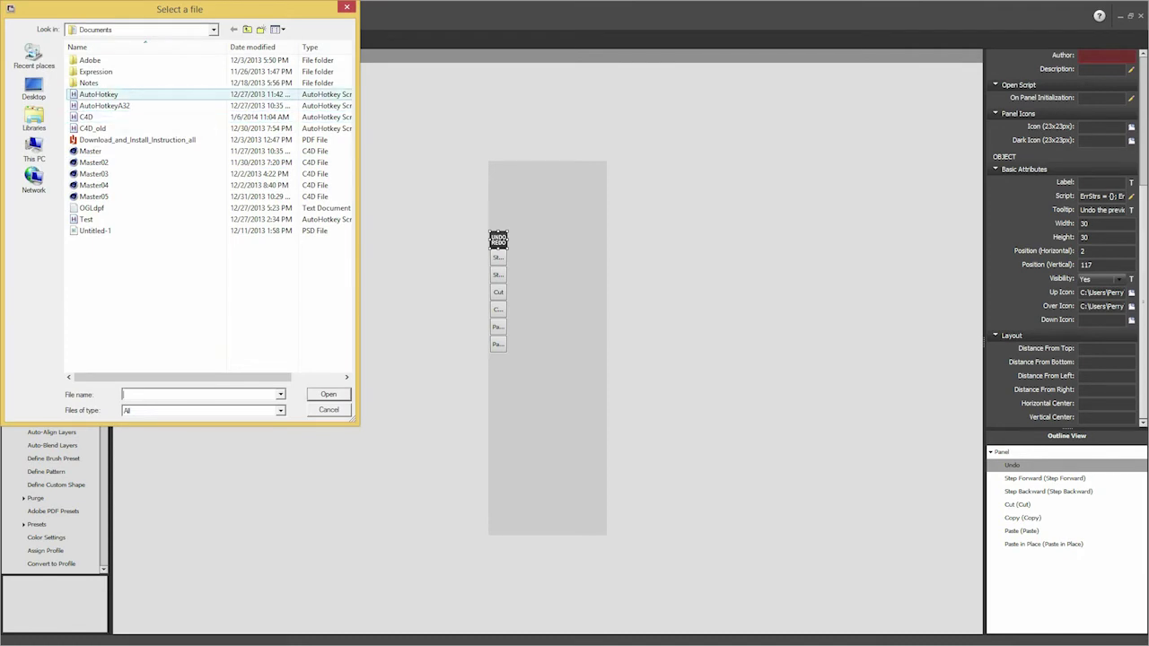
click(34, 87)
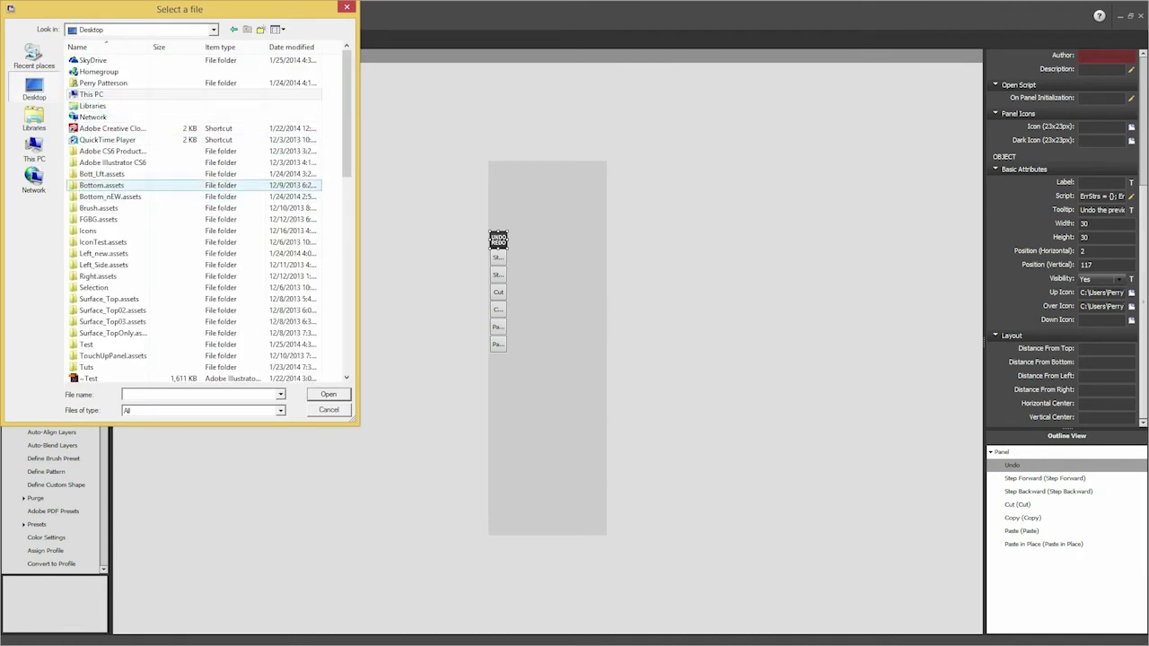
double_click(89, 231)
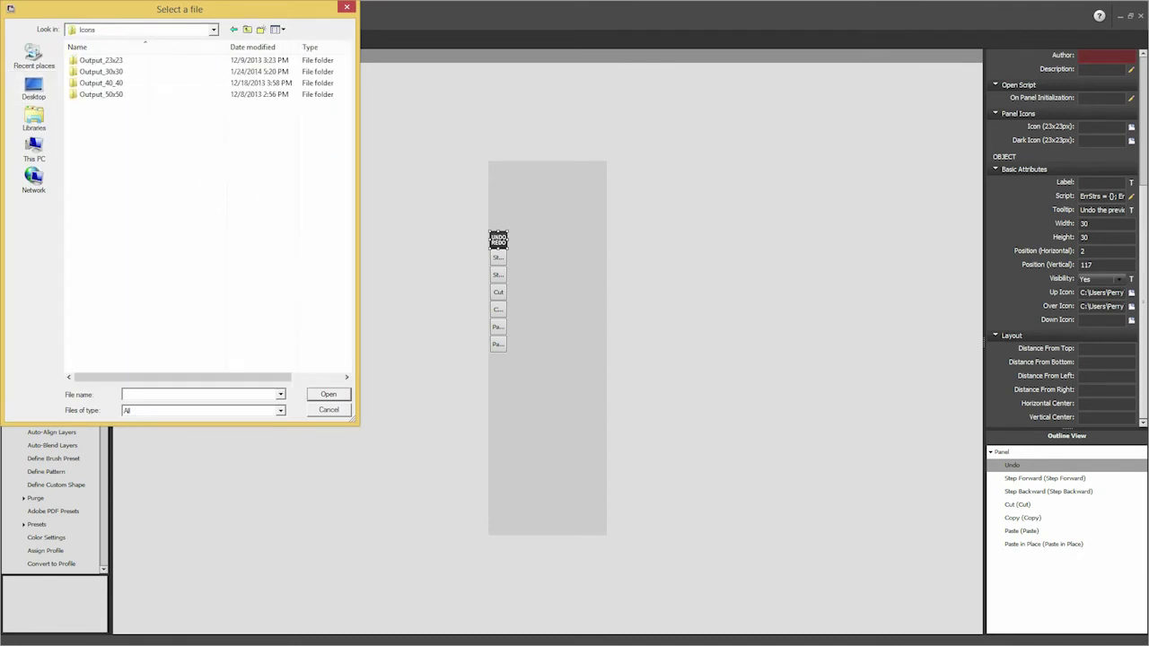
double_click(100, 71)
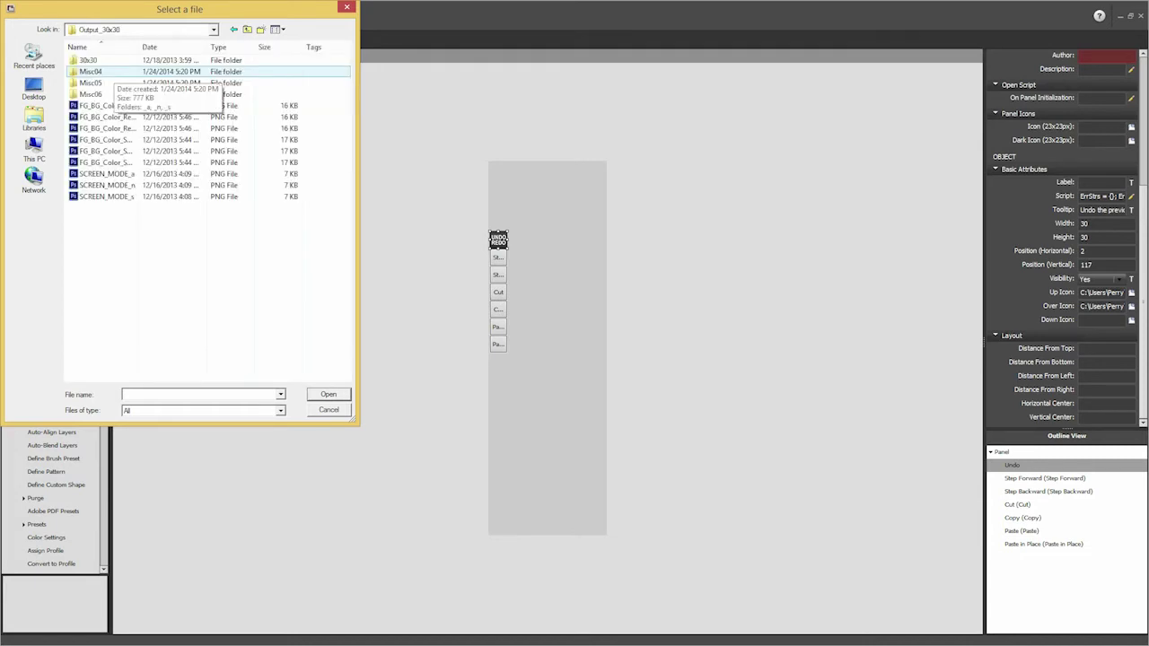
double_click(90, 71)
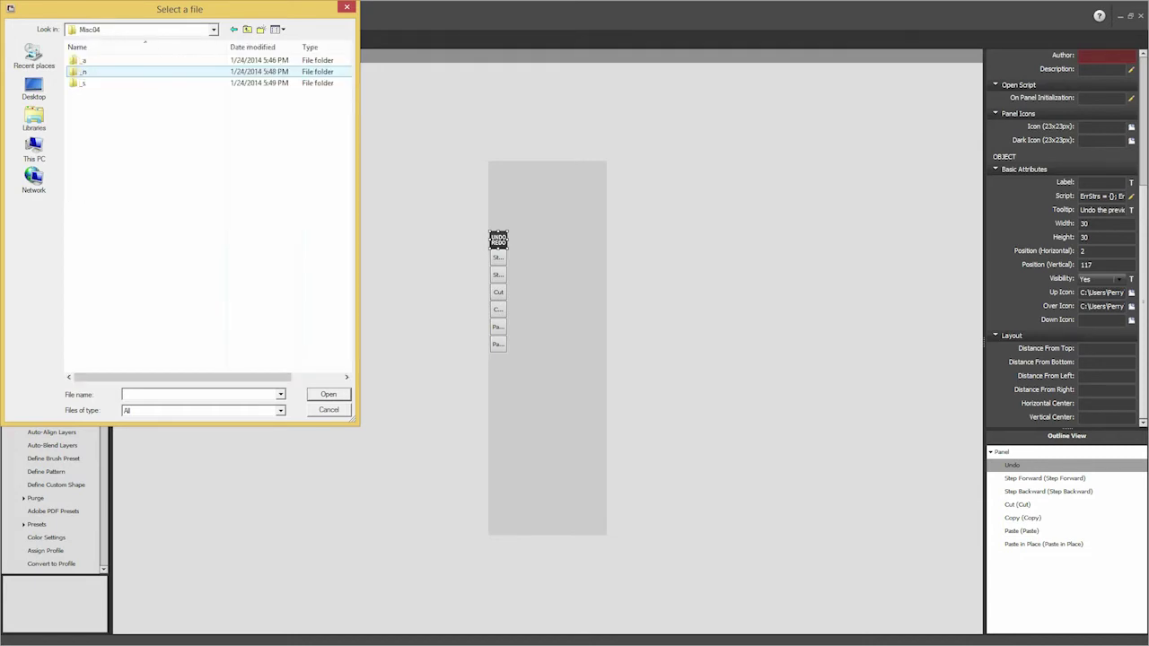
double_click(82, 59)
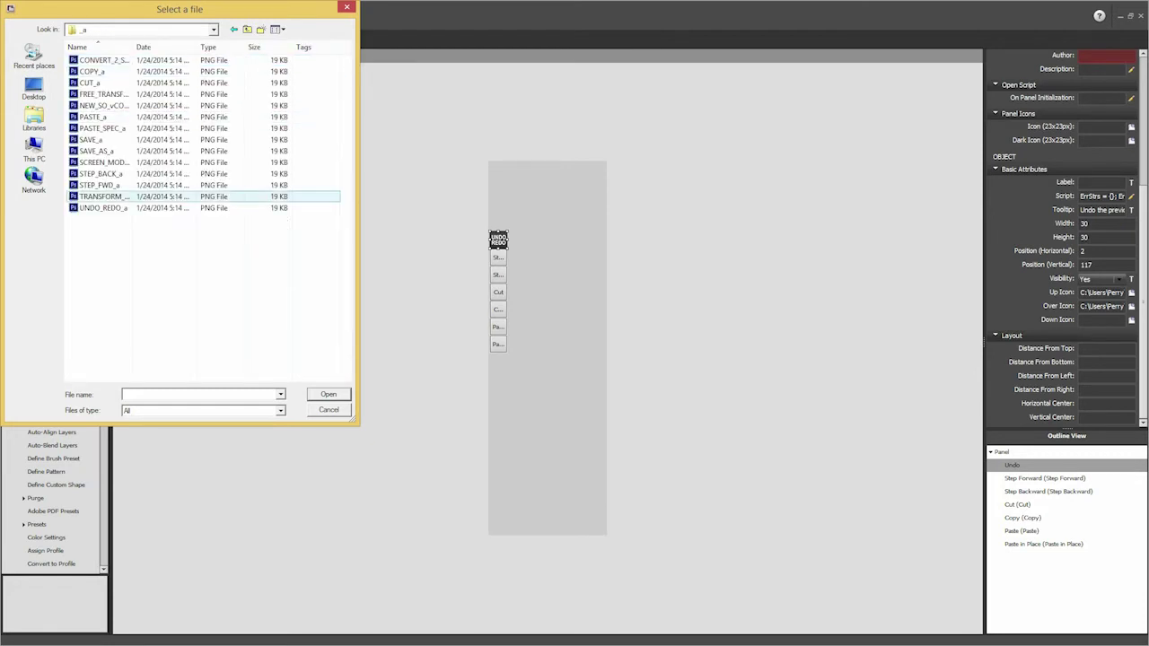
double_click(100, 207)
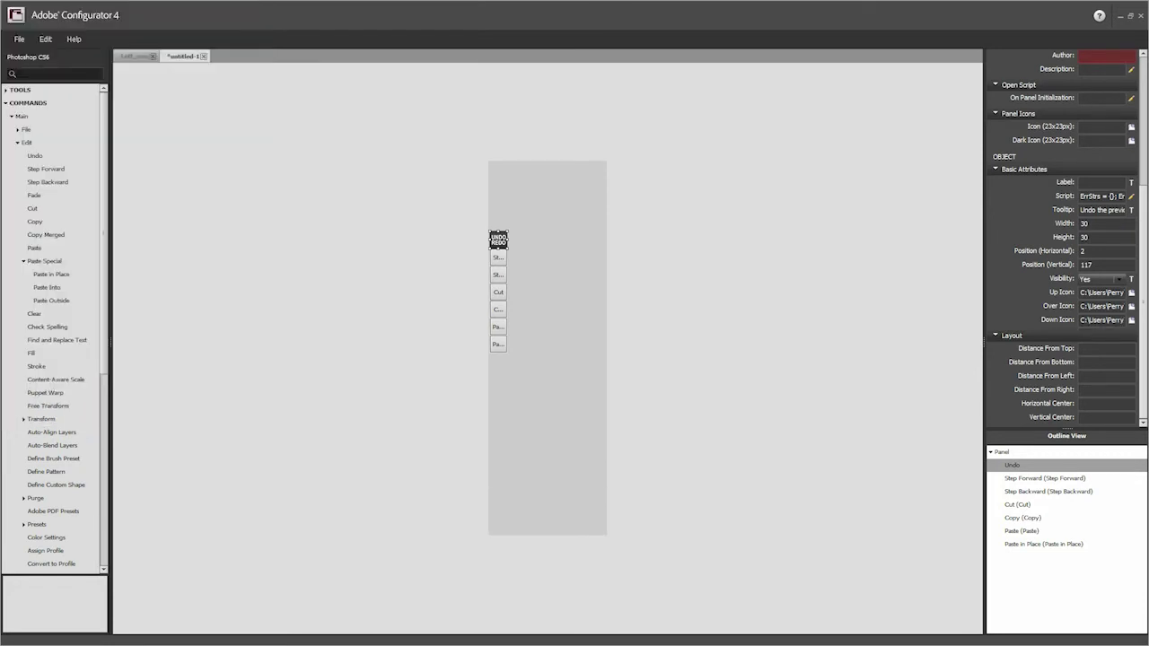
click(1102, 293)
drag(1121, 293, 1103, 319)
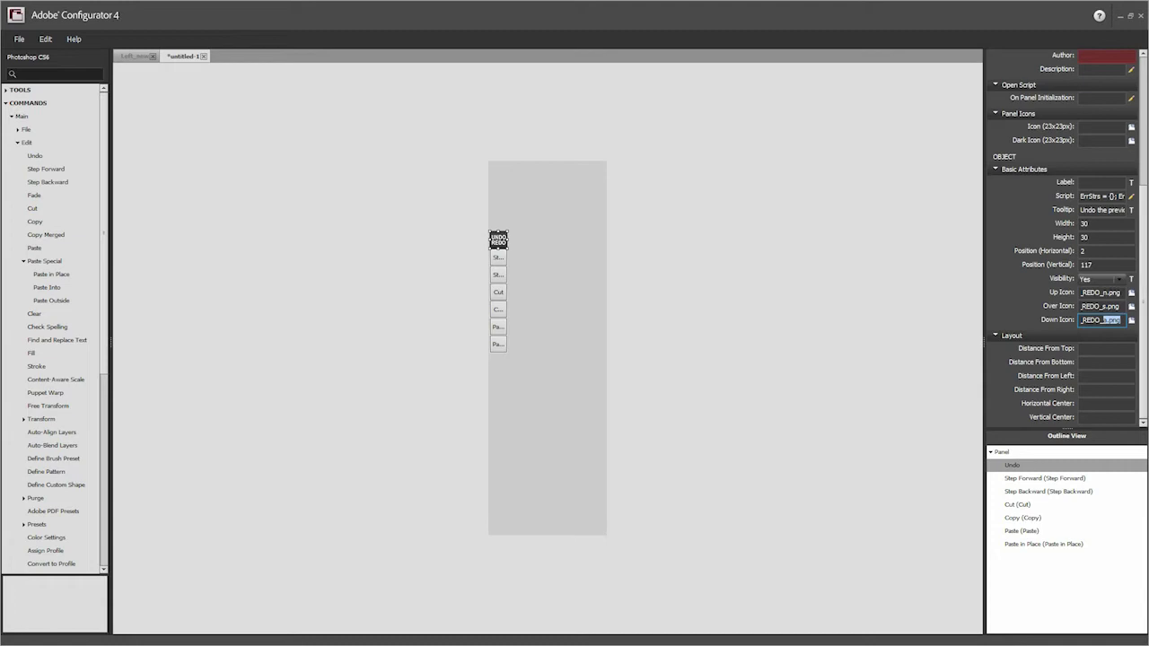
Set the Step Backward button's Up Icon to STEP_BACK_n from the _n folder
click(499, 257)
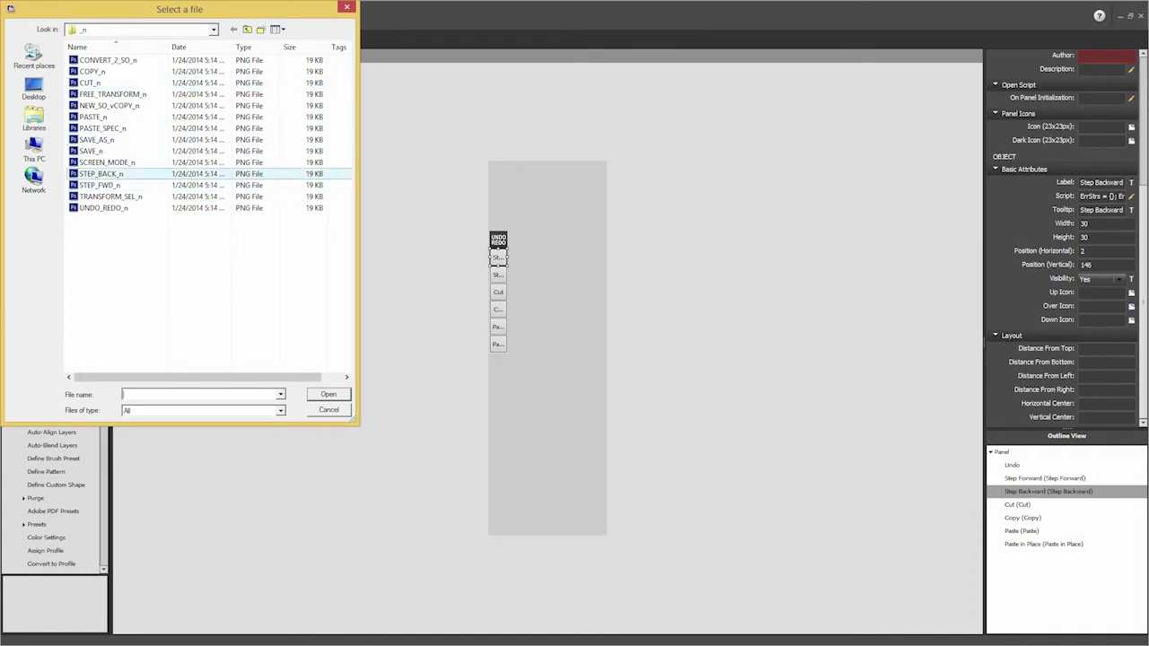
double_click(139, 175)
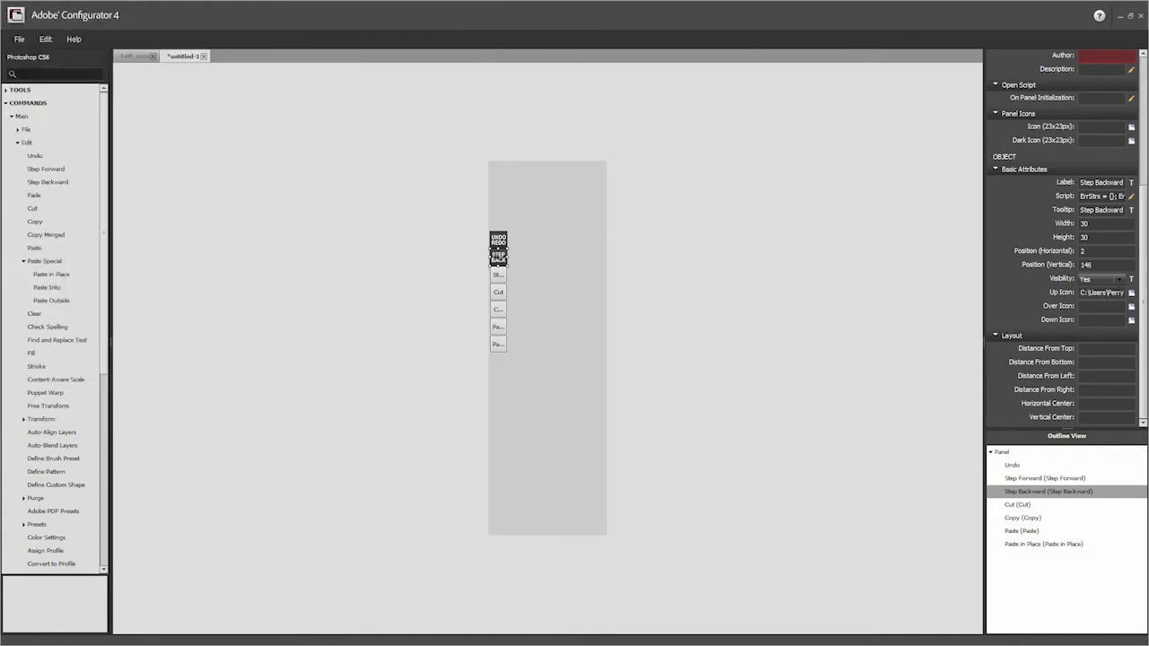
Set the Step Backward button's Over Icon to STEP_BACK_s and its Down Icon to STEP_BACK_a from the _s and _a folders
click(1131, 306)
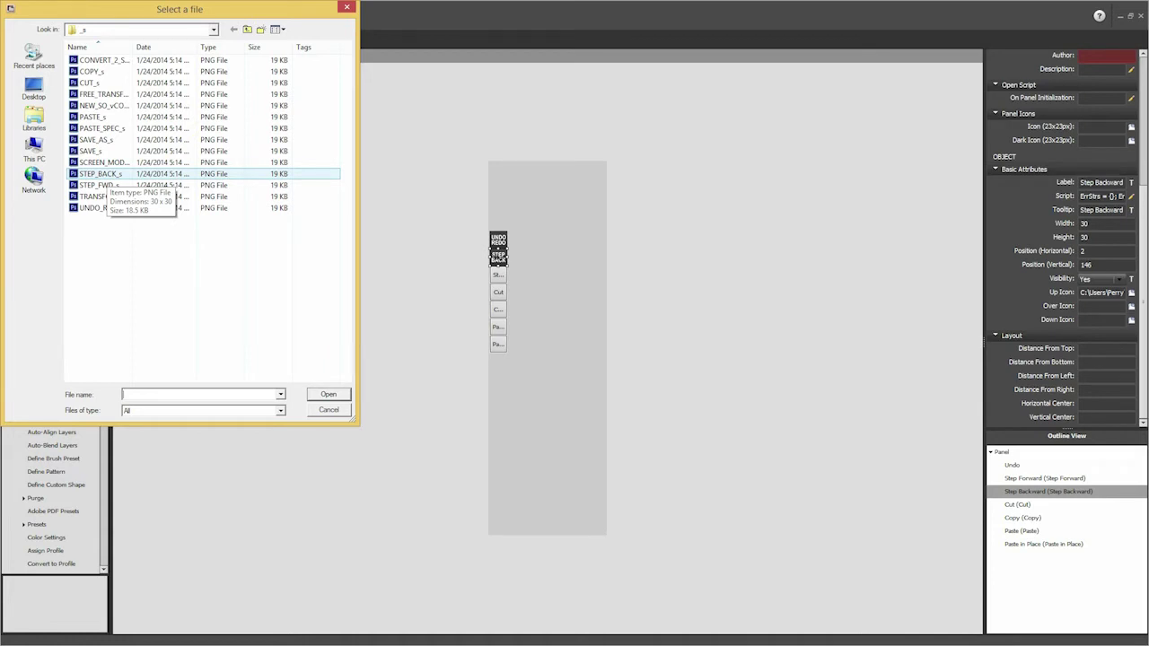
double_click(101, 173)
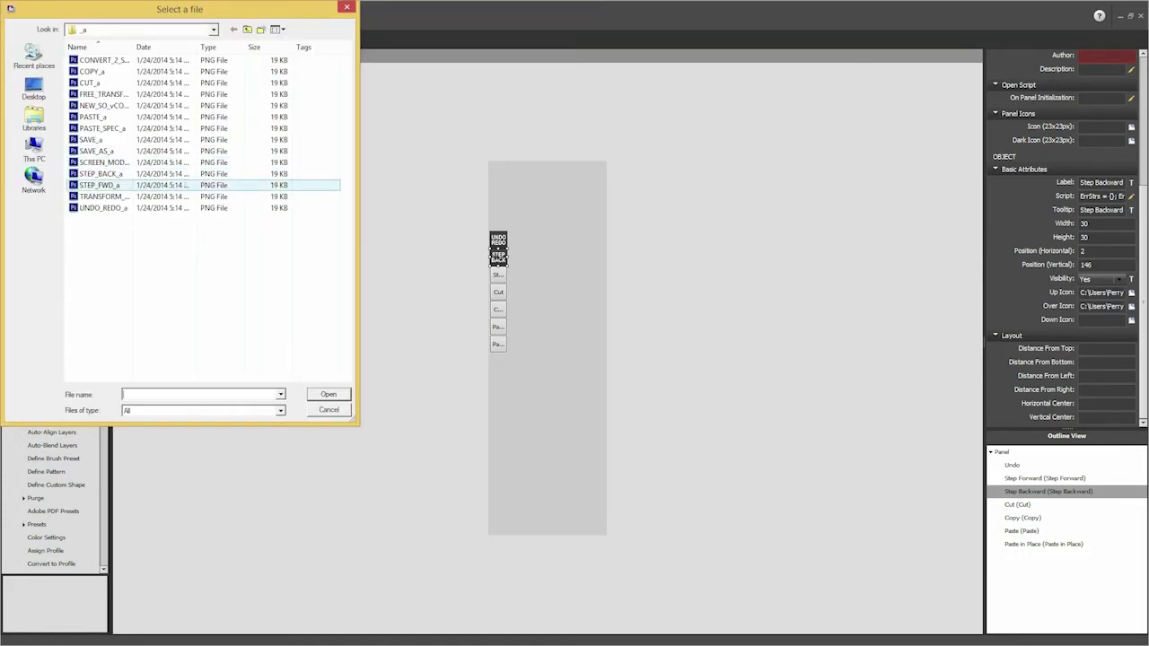
double_click(101, 173)
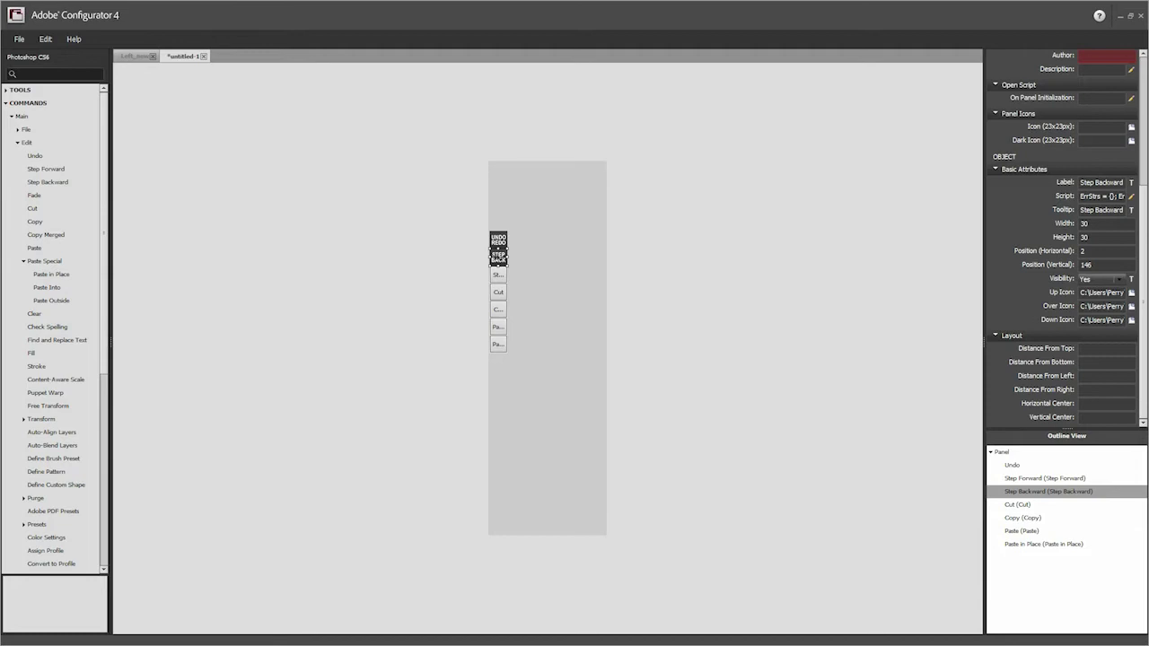
Clear the Step Backward button's label text so that only its icon identifies it
click(1101, 182)
key(BackSpace)
click(880, 262)
Set the Step Forward button's Up Icon to STEP_FWD_n from the _n folder
click(495, 276)
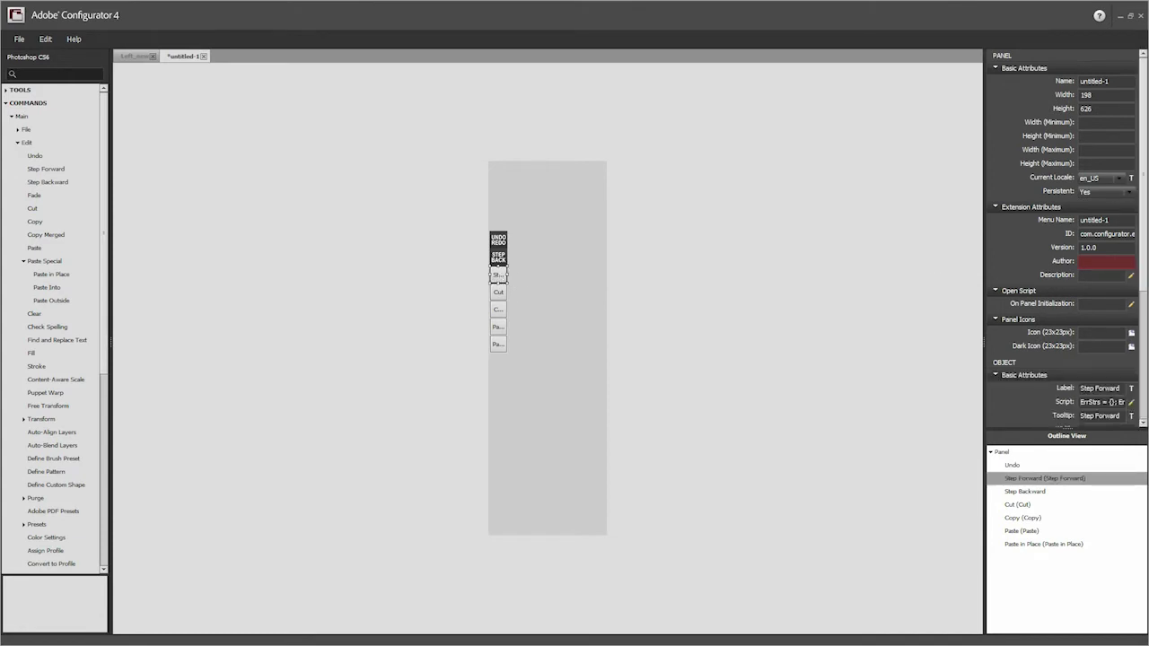
drag(1142, 174, 1142, 290)
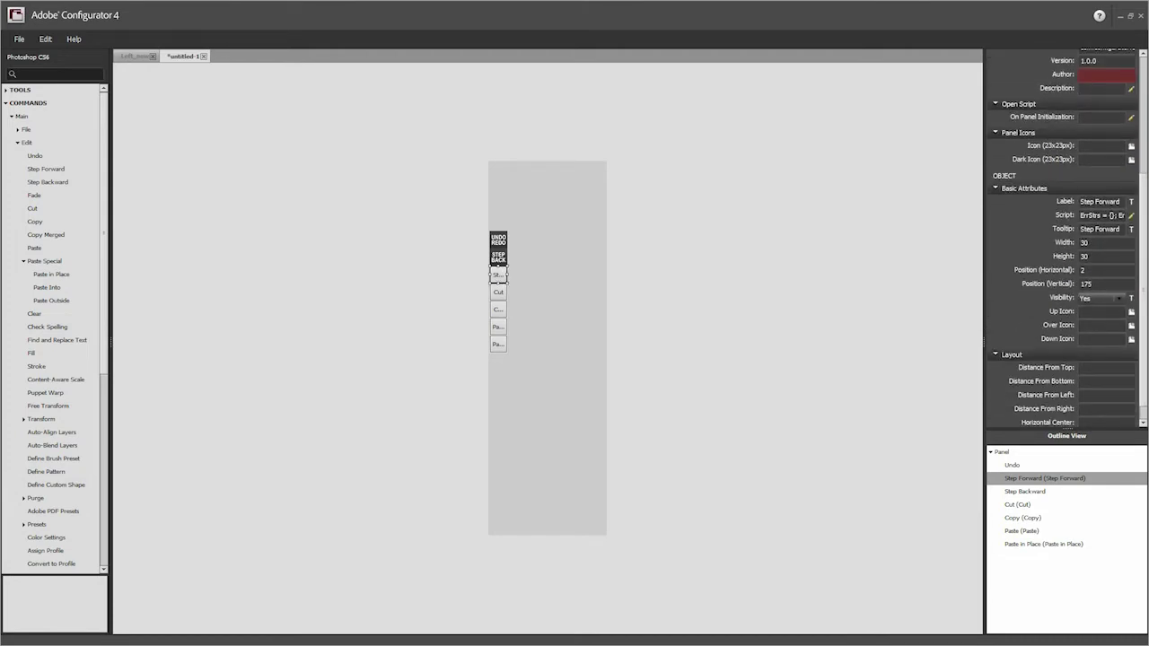
click(1131, 311)
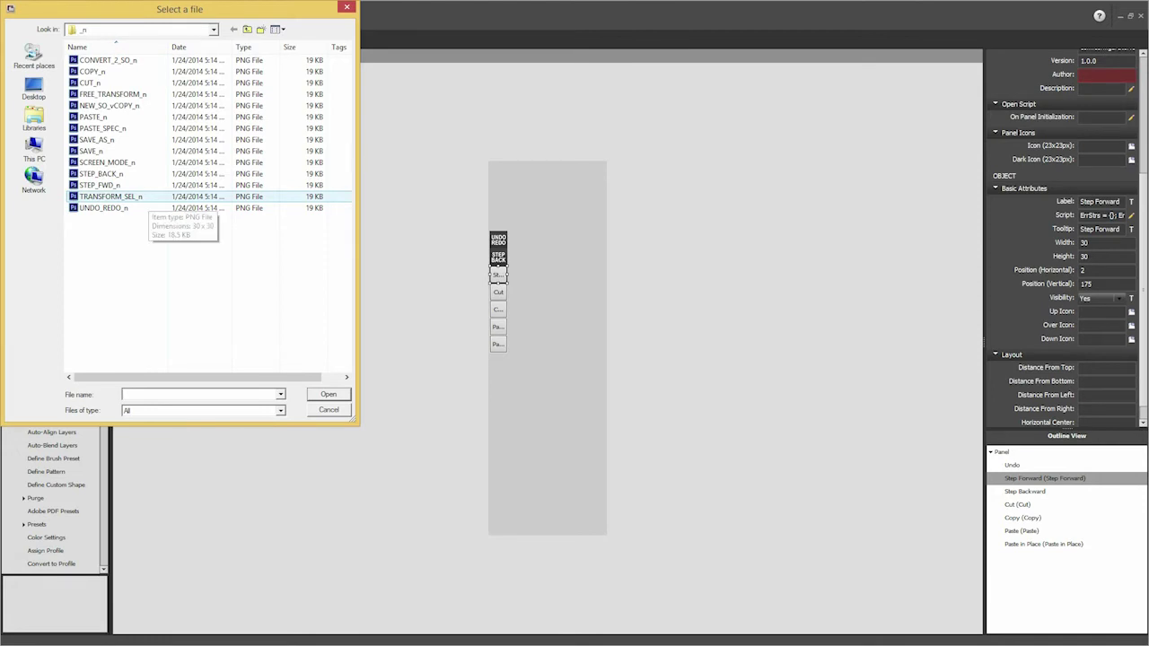
click(100, 185)
click(100, 185)
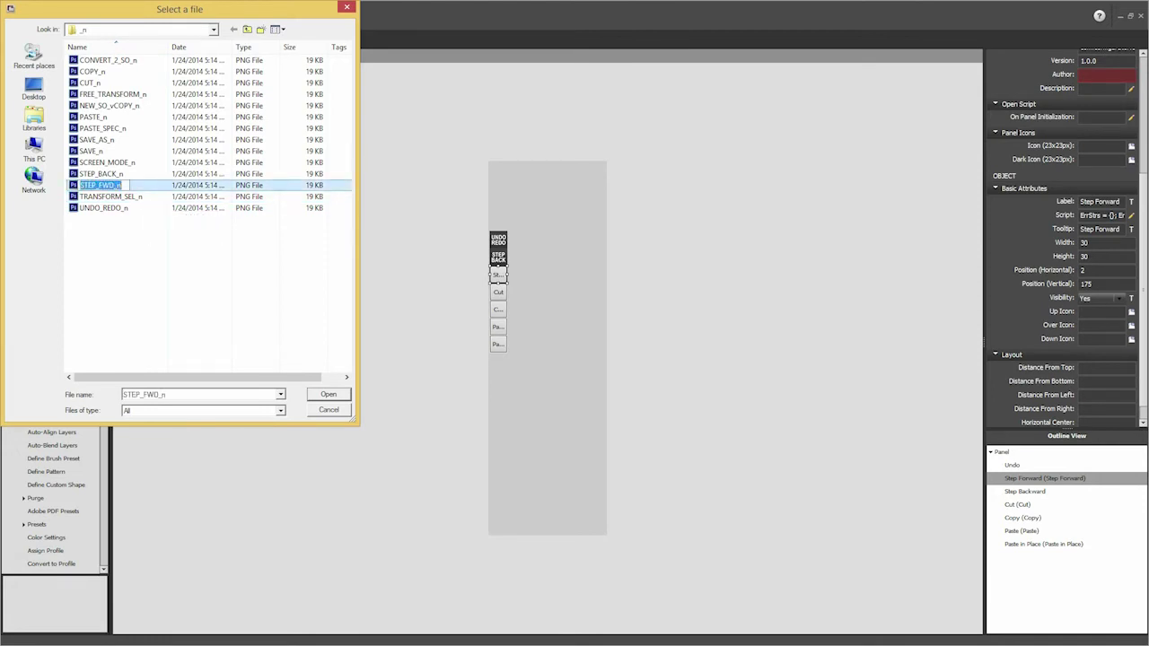
key(Escape)
key(Return)
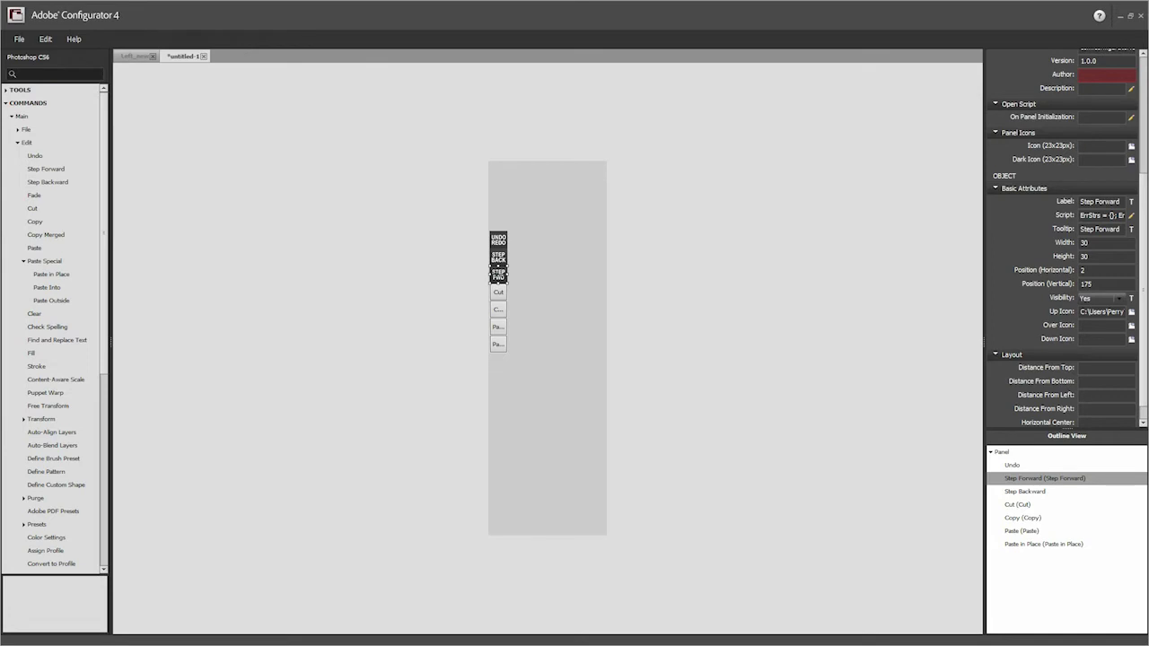
Set the Step Forward button's Over Icon to STEP_FWD_s and Down Icon to STEP_FWD_a, and check the file name endings of its icon paths
click(1130, 325)
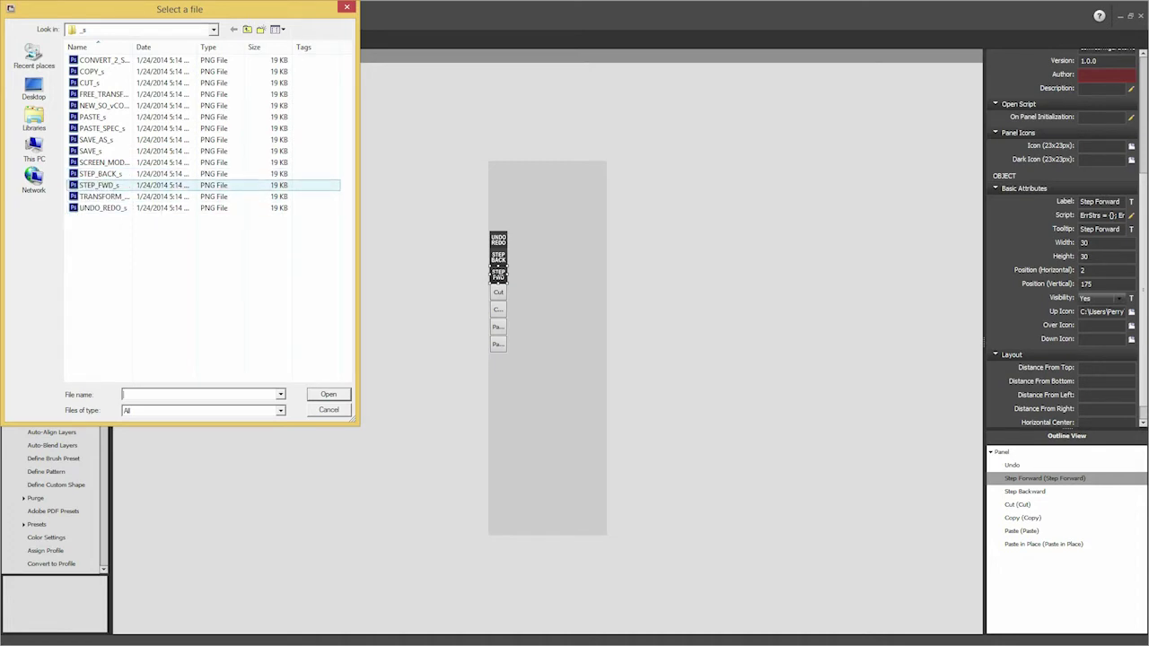
double_click(176, 185)
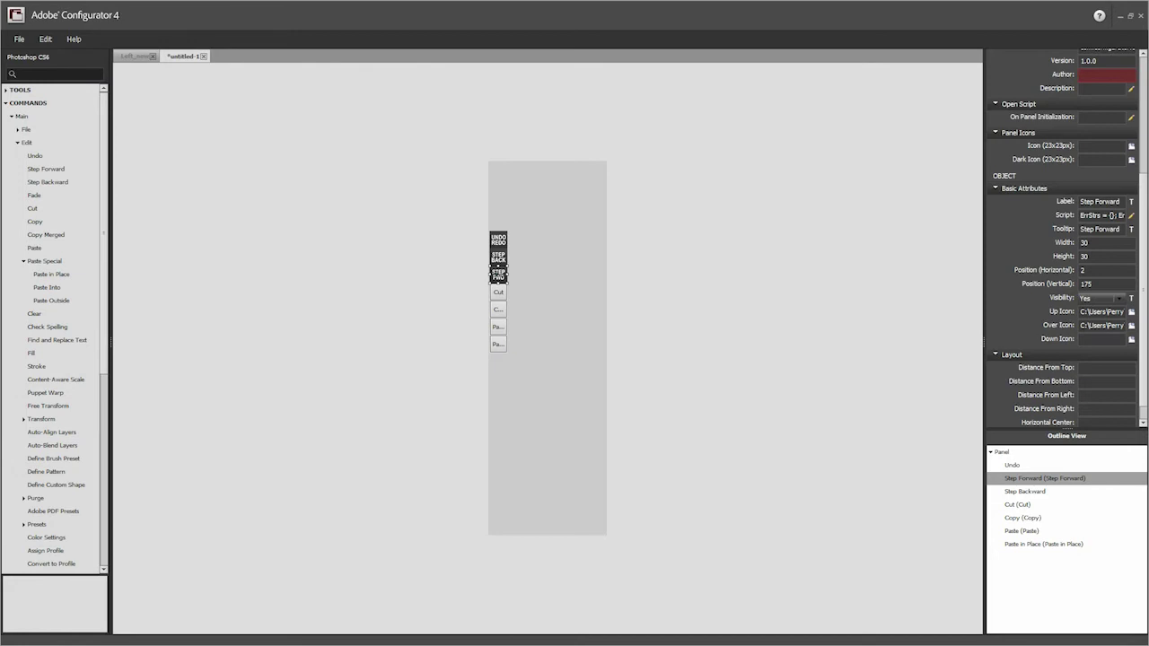
click(1130, 338)
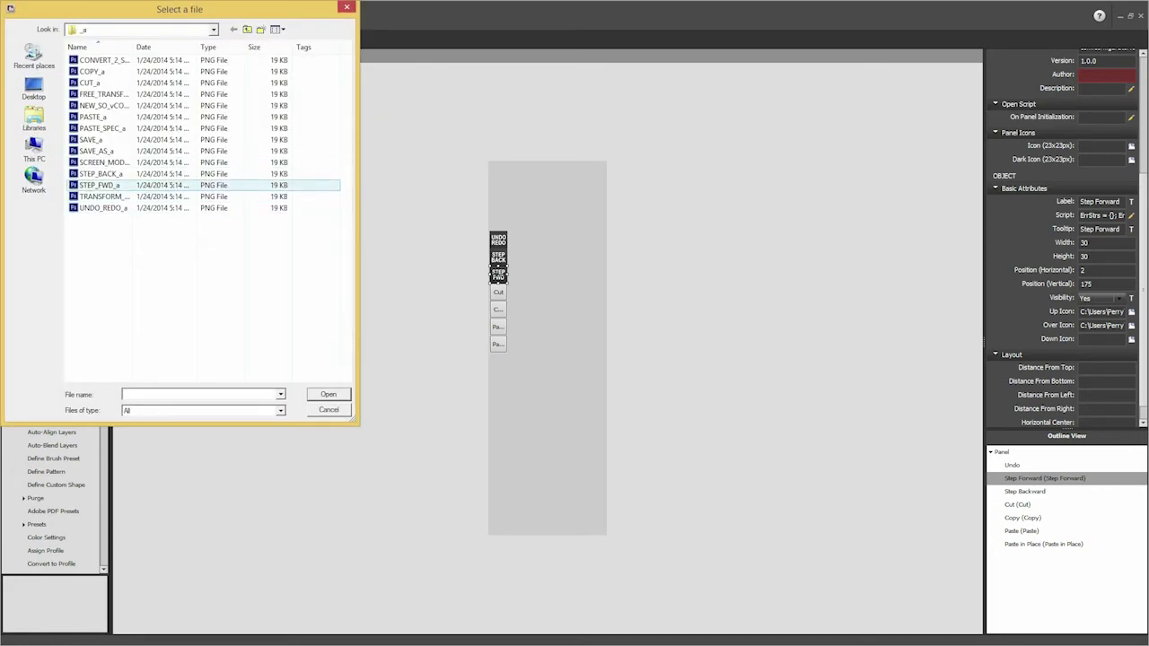
double_click(176, 185)
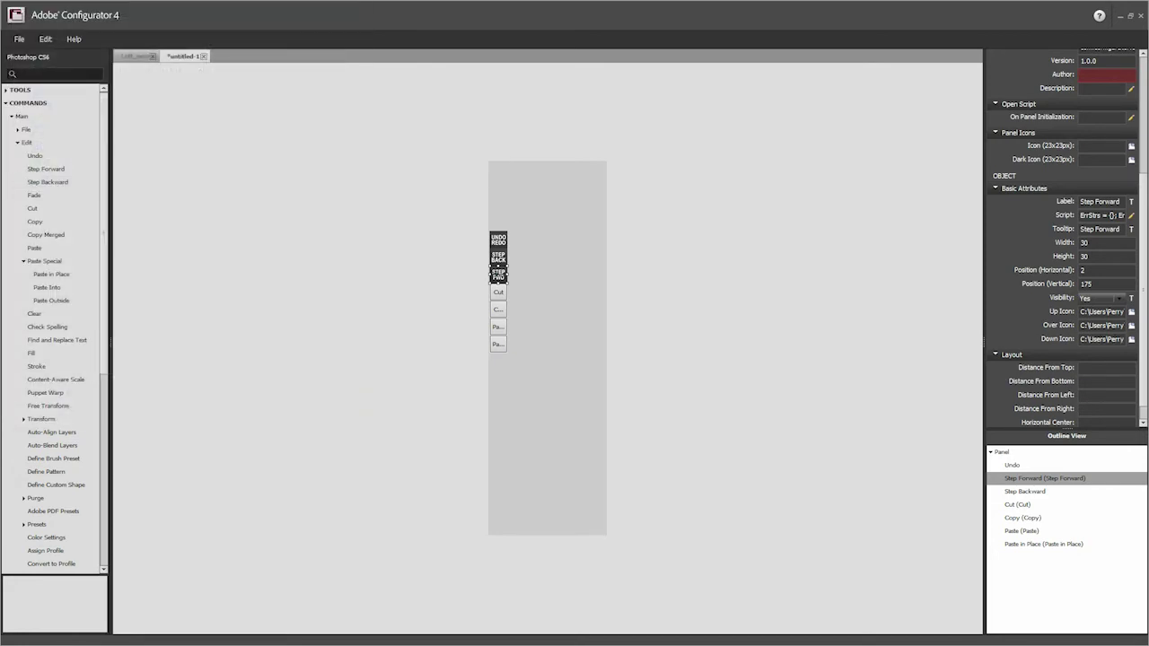
mouse_move(1122, 312)
mouse_down()
mouse_move(1096, 311)
mouse_move(1107, 325)
mouse_up()
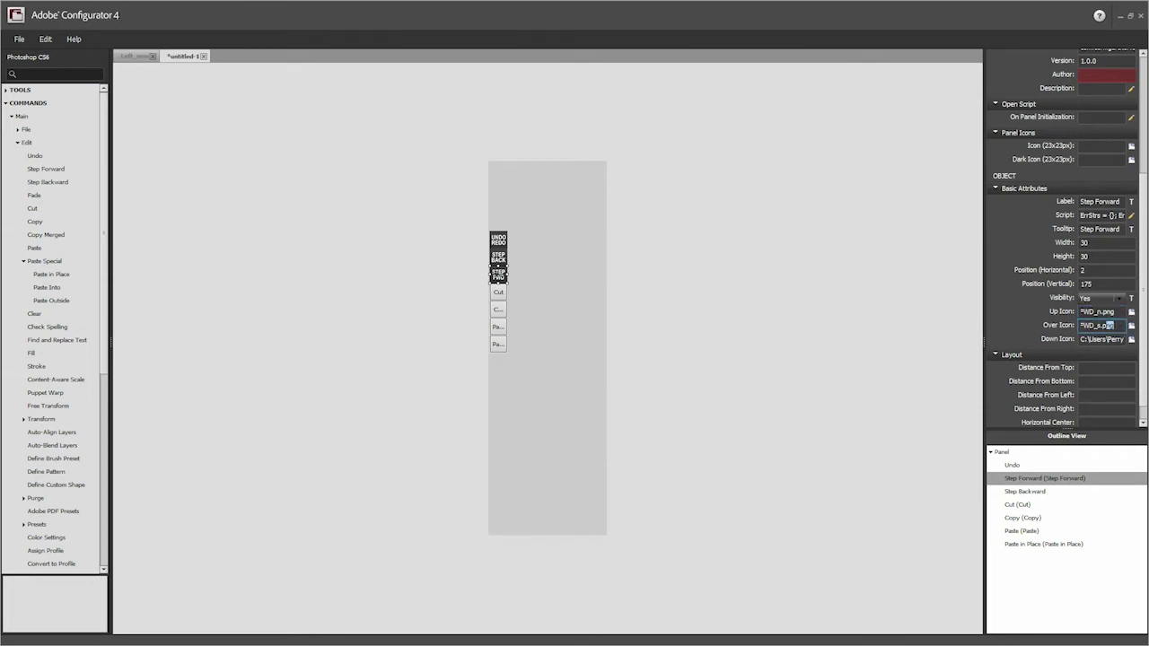
double_click(1102, 339)
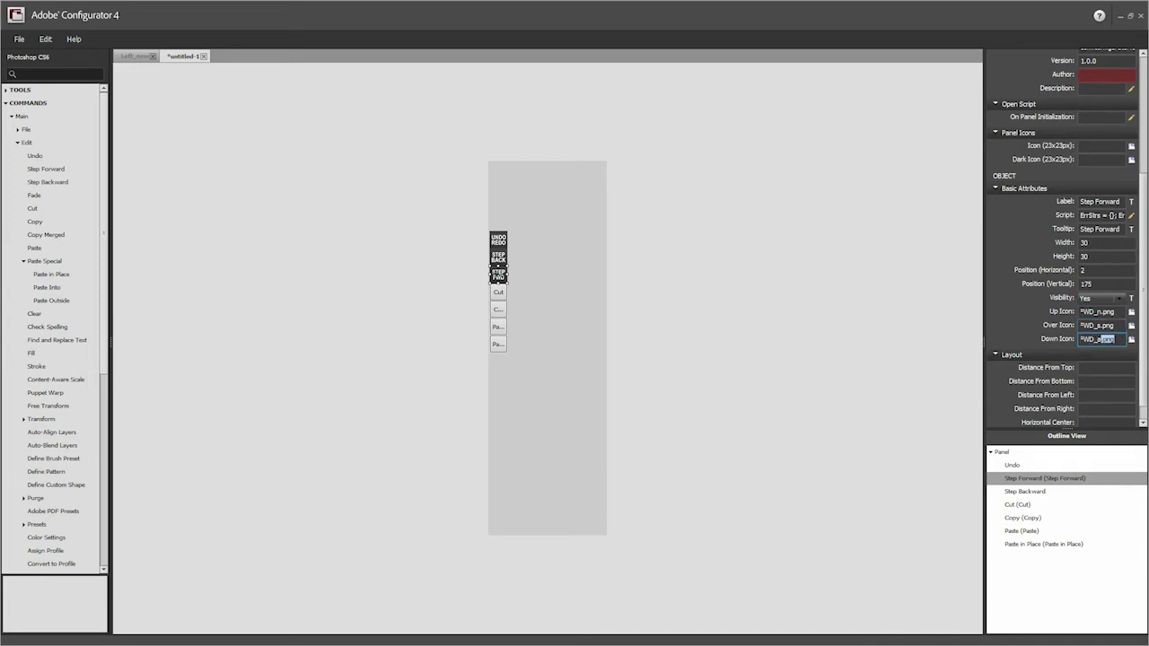
Clear the Step Forward button's label text and deselect the button
drag(1122, 201, 1077, 201)
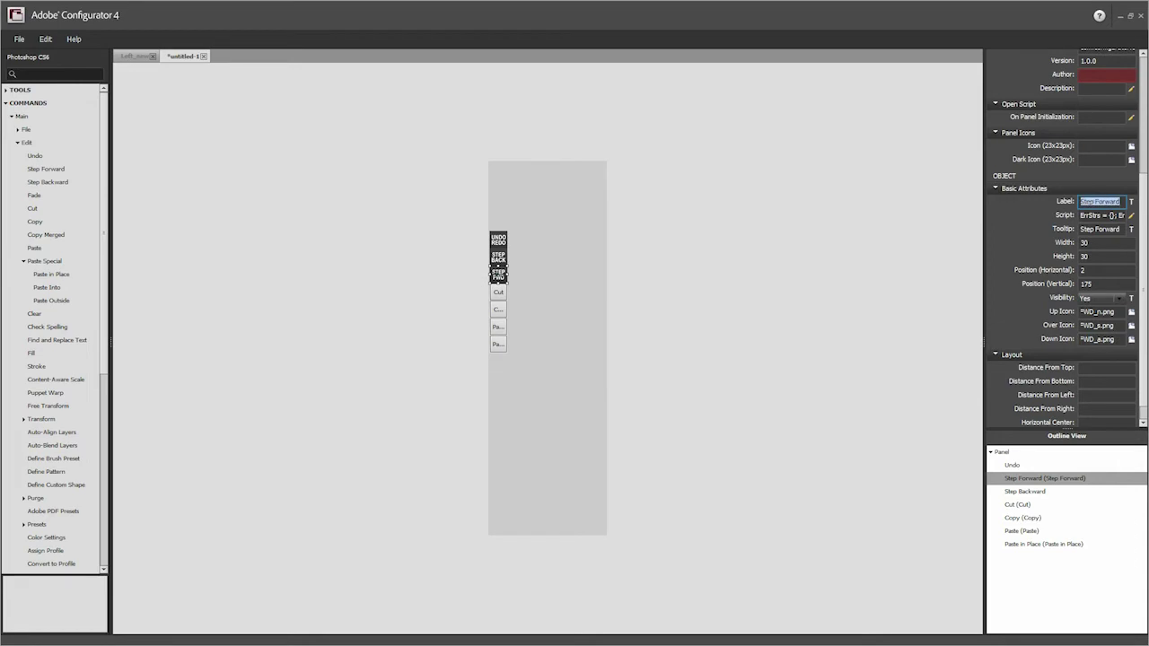
key(BackSpace)
click(592, 308)
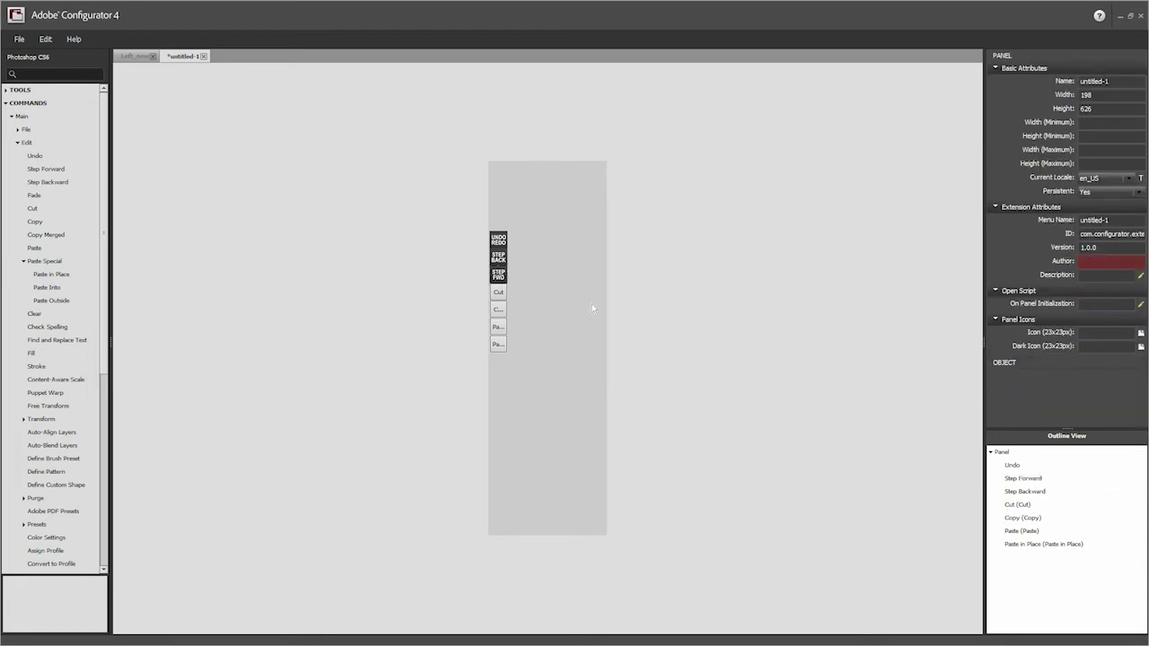
Move the Cut, Copy, Paste and Paste in Place buttons down together by 5 pixels, leaving a small gap below Step Forward
click(500, 294)
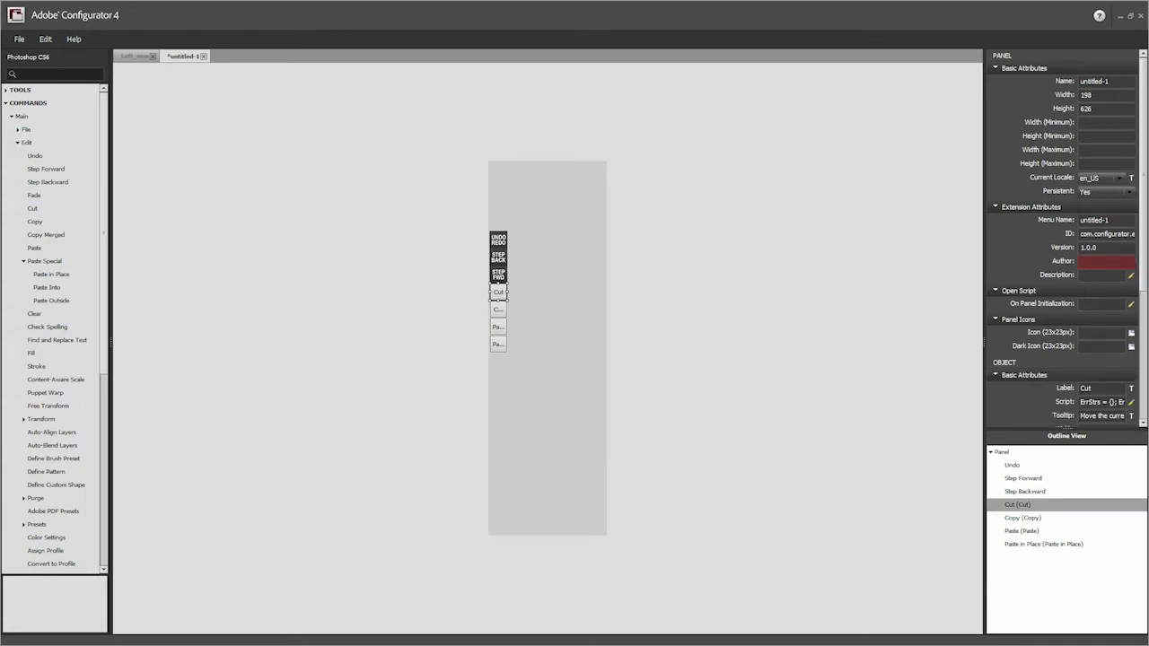
scroll(1066, 238, down, 3)
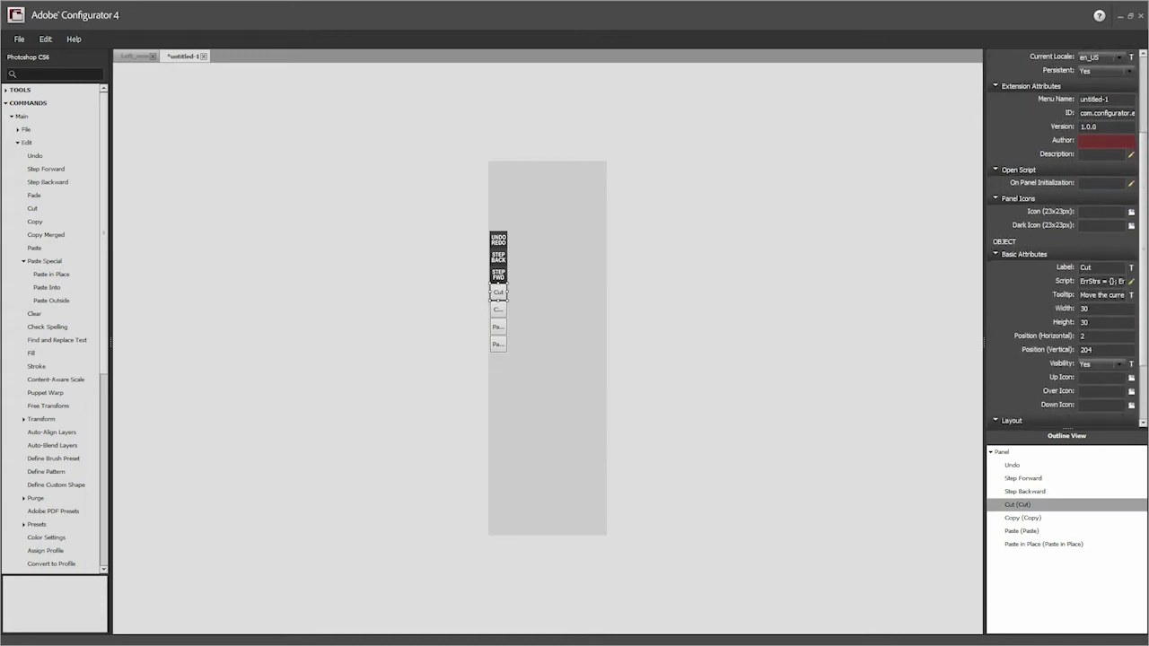
click(542, 305)
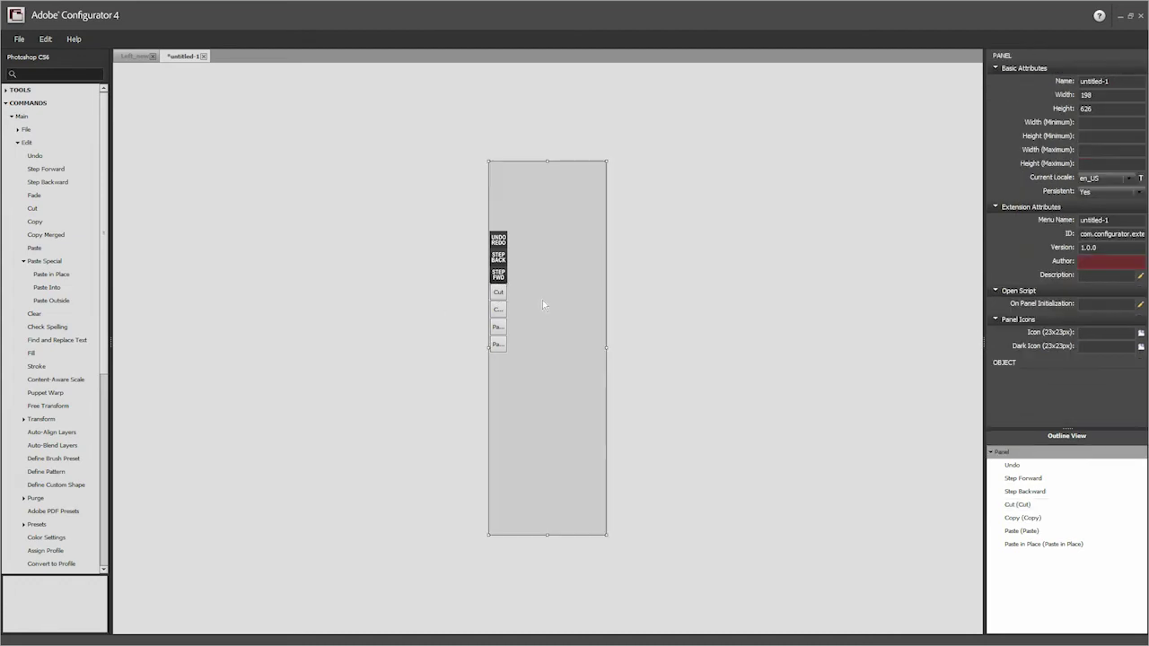
drag(527, 288, 468, 342)
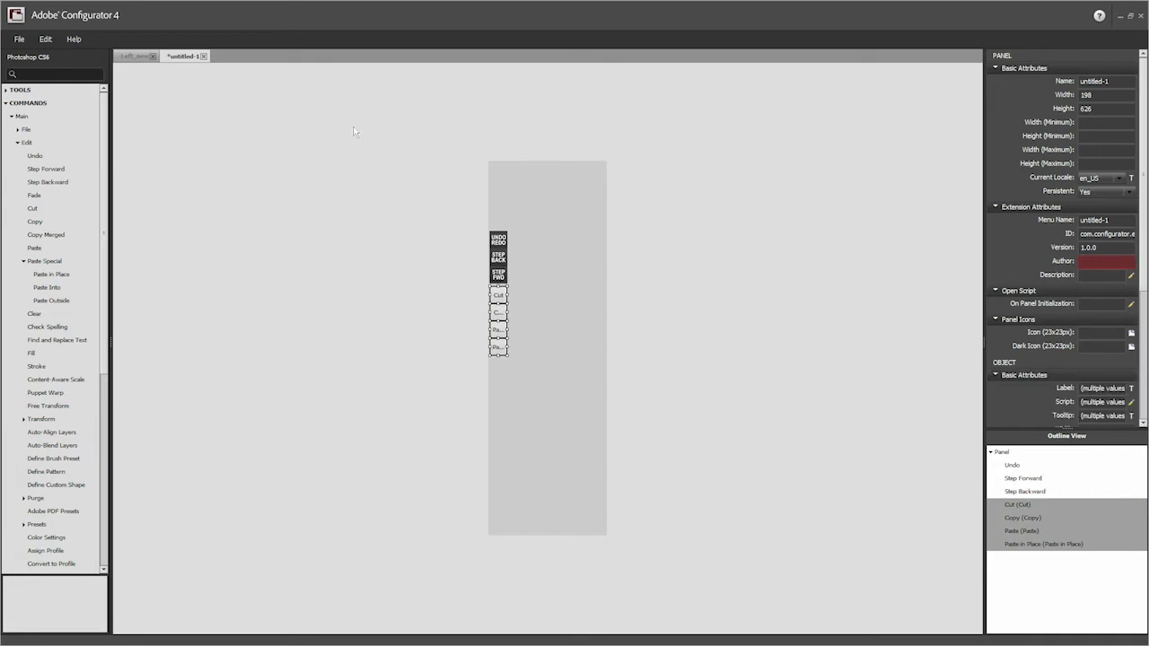
click(599, 280)
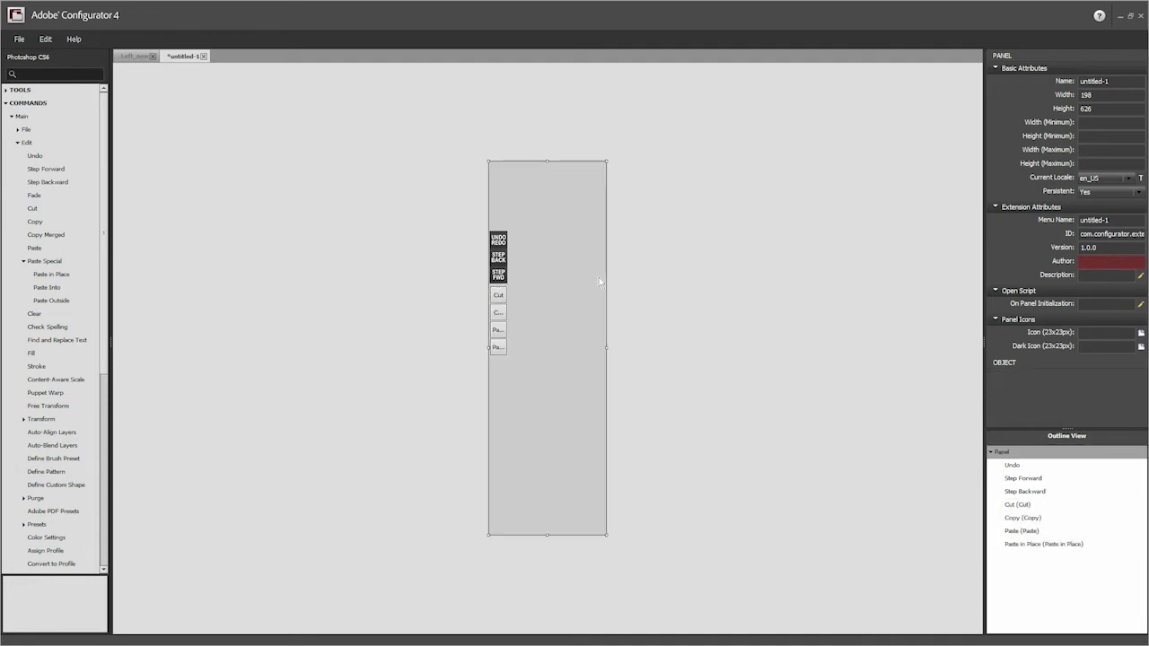
Set the Cut button's Up, Over and Down icons to CUT_n, CUT_s and CUT_a and clear its label text
click(494, 297)
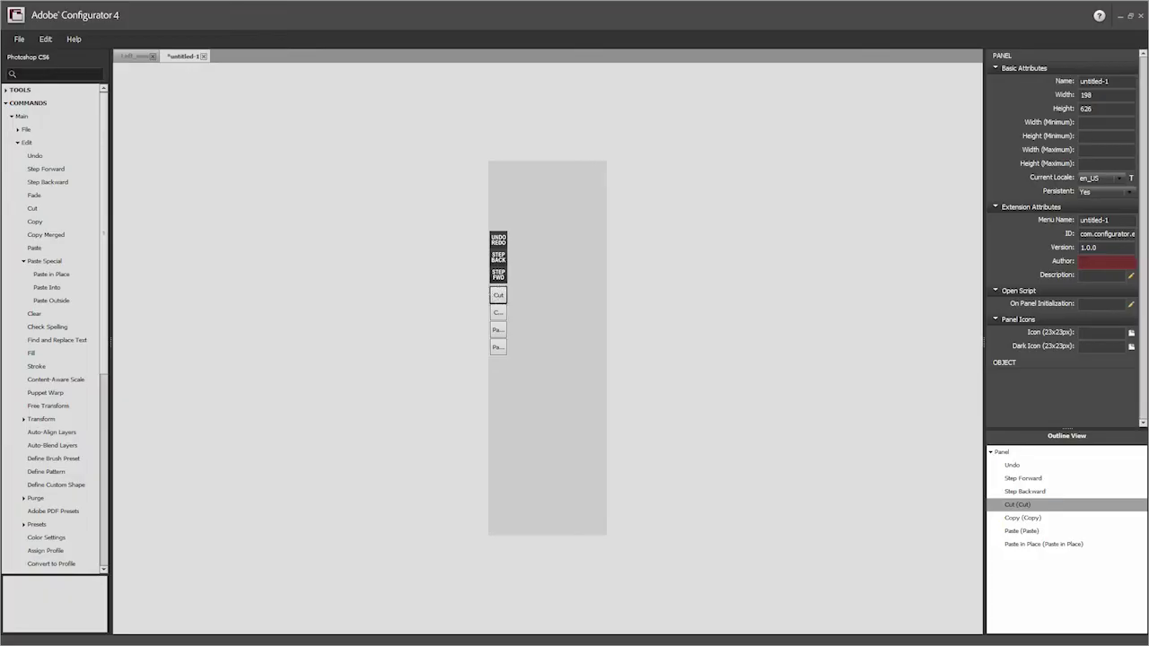
click(1131, 292)
click(89, 83)
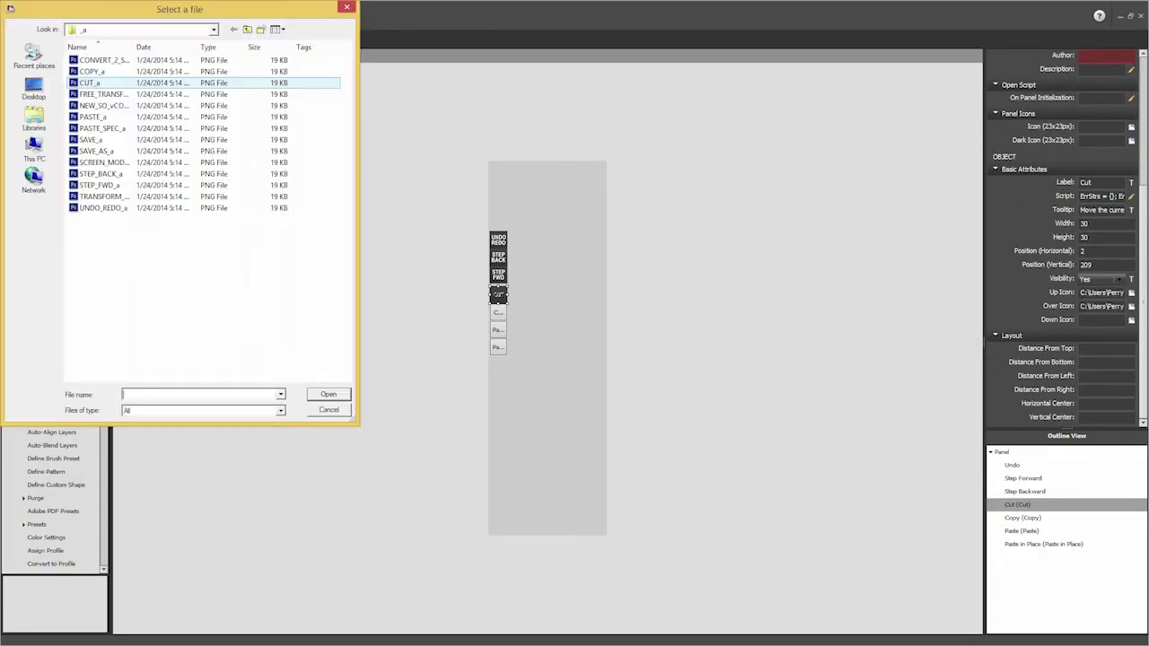
double_click(90, 82)
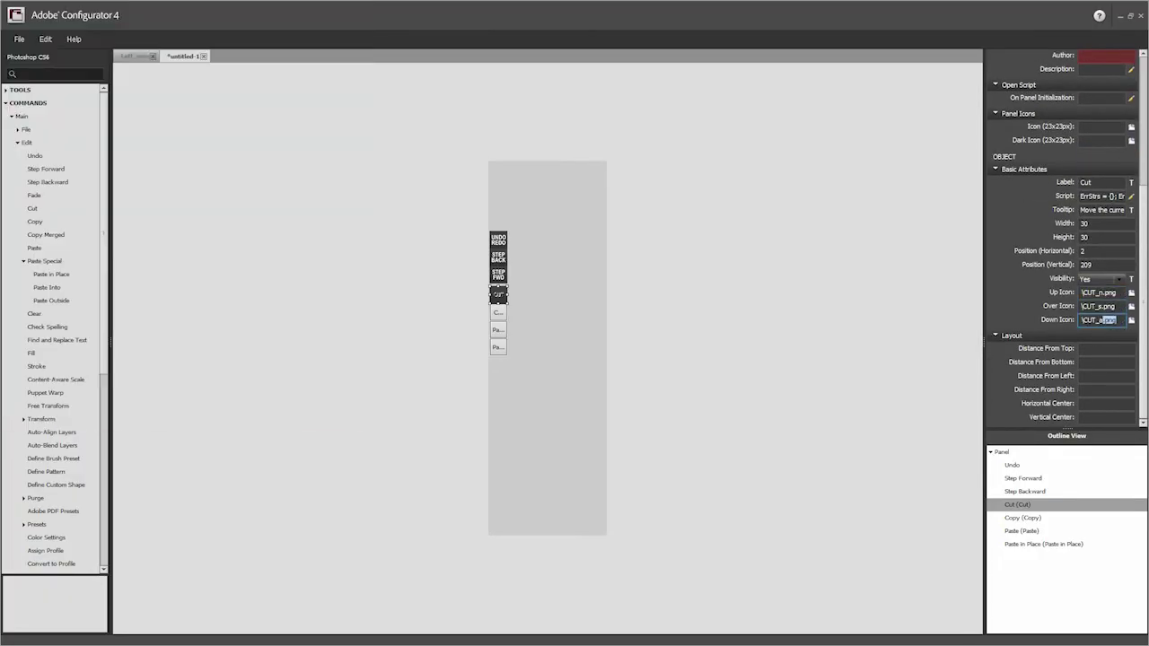
double_click(1088, 182)
key(BackSpace)
Set the Copy button's Up, Over and Down icons to COPY_n, COPY_s and COPY_a and clear its label text
click(498, 312)
click(1131, 293)
click(92, 71)
double_click(92, 71)
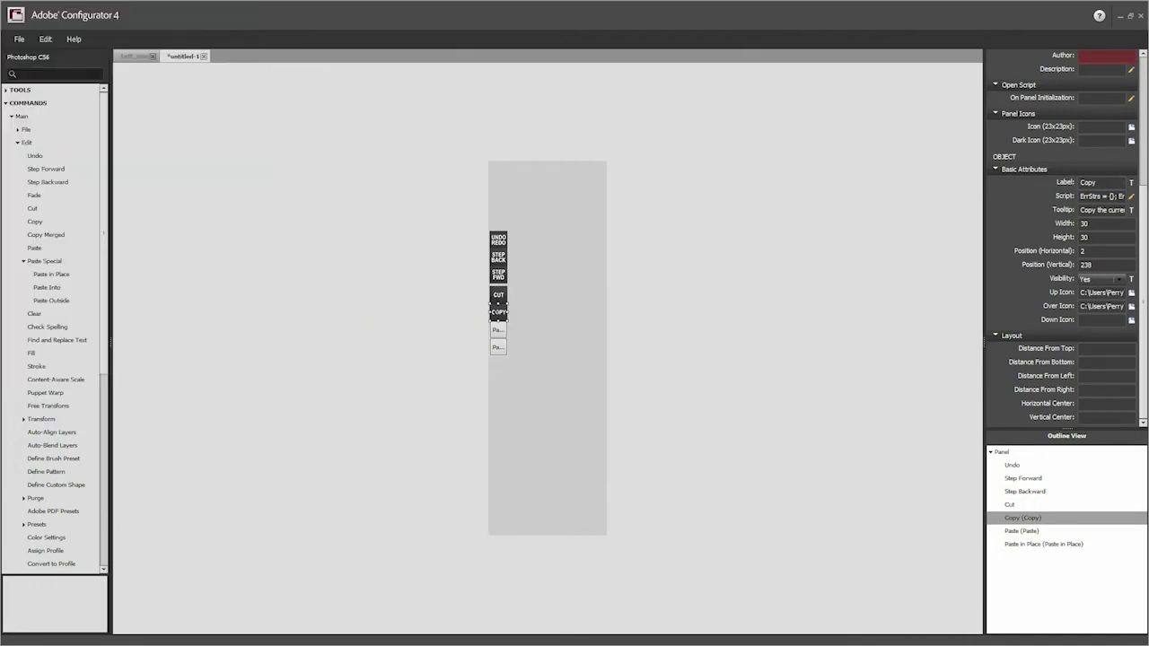
drag(1086, 293, 1127, 292)
mouse_move(1089, 306)
mouse_down()
mouse_move(1127, 306)
mouse_move(1127, 320)
mouse_up()
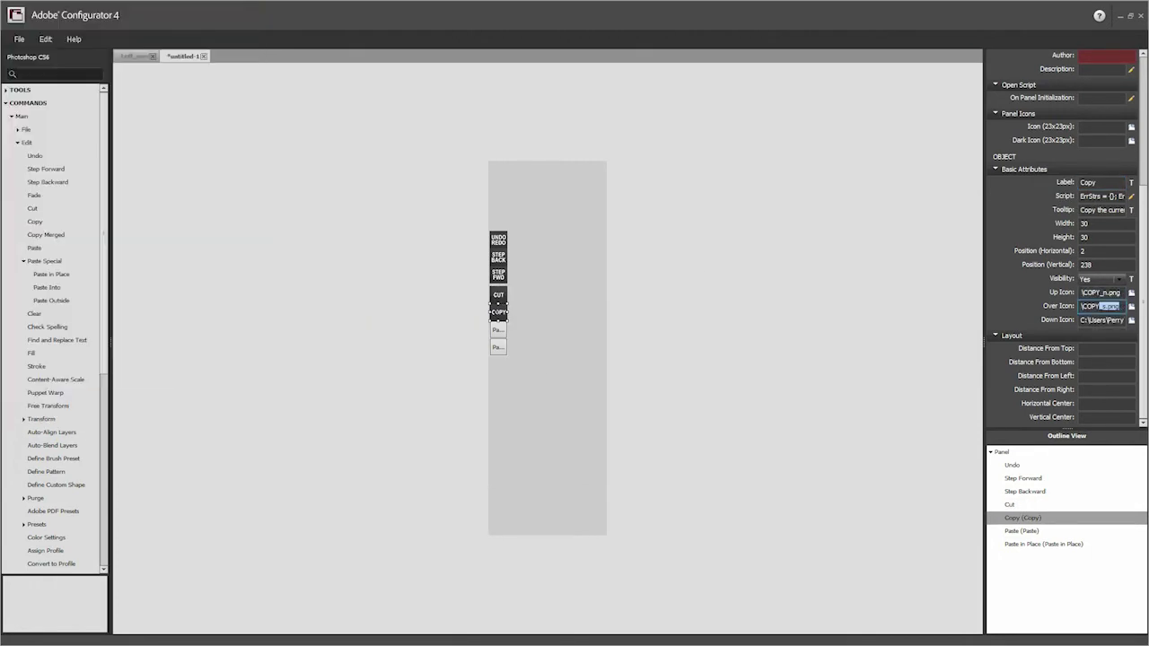
drag(1113, 182, 985, 182)
key(BackSpace)
Give the Paste button the PASTE icons from the _n, _s and _a folders and clear its label text
click(498, 329)
click(1131, 292)
double_click(92, 116)
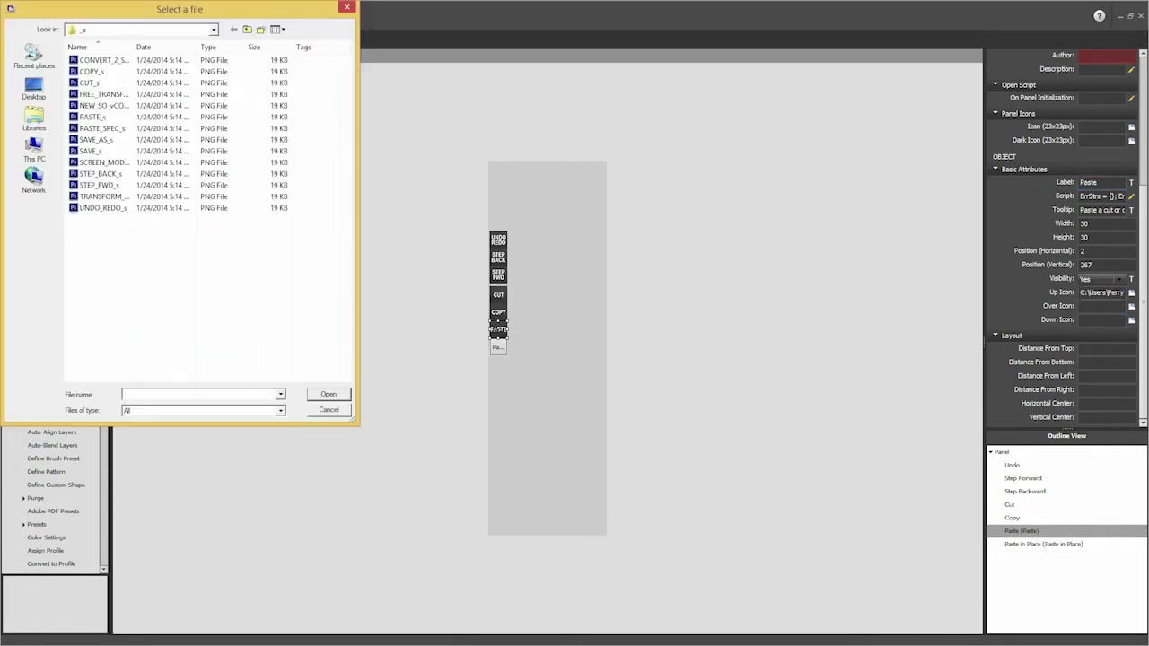
Set the Paste in Place button's Up Icon to PASTE_SPEC_n and its Over Icon to PASTE_SPEC_s
click(497, 347)
double_click(498, 346)
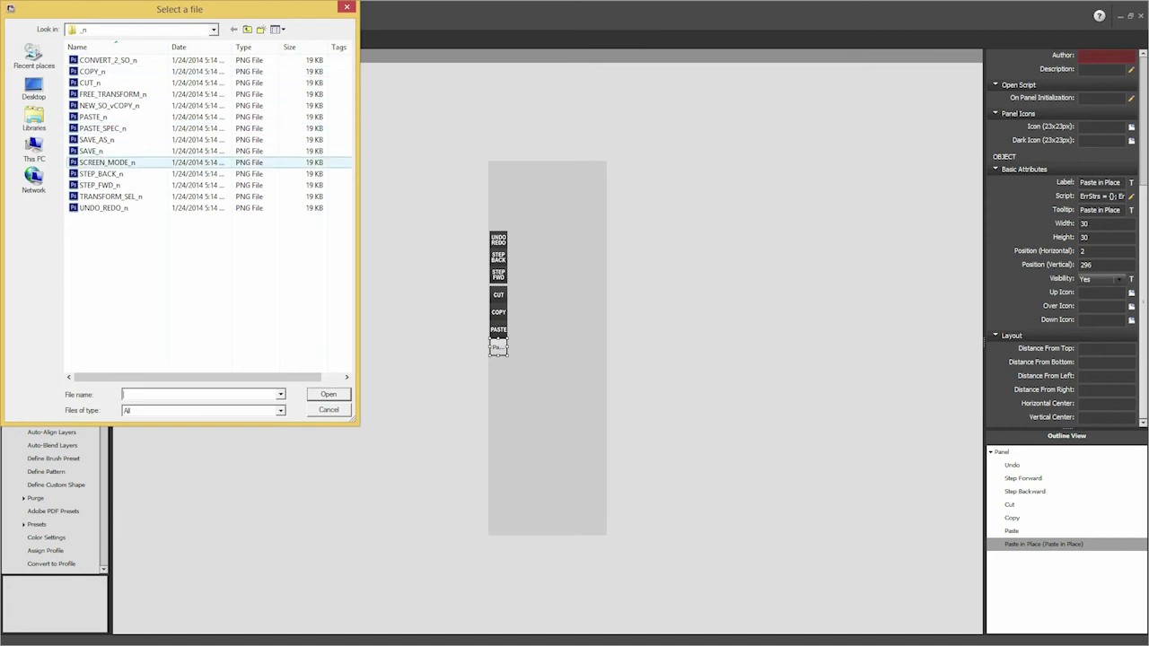
double_click(102, 128)
click(498, 347)
scroll(1066, 296, down, 3)
click(1131, 331)
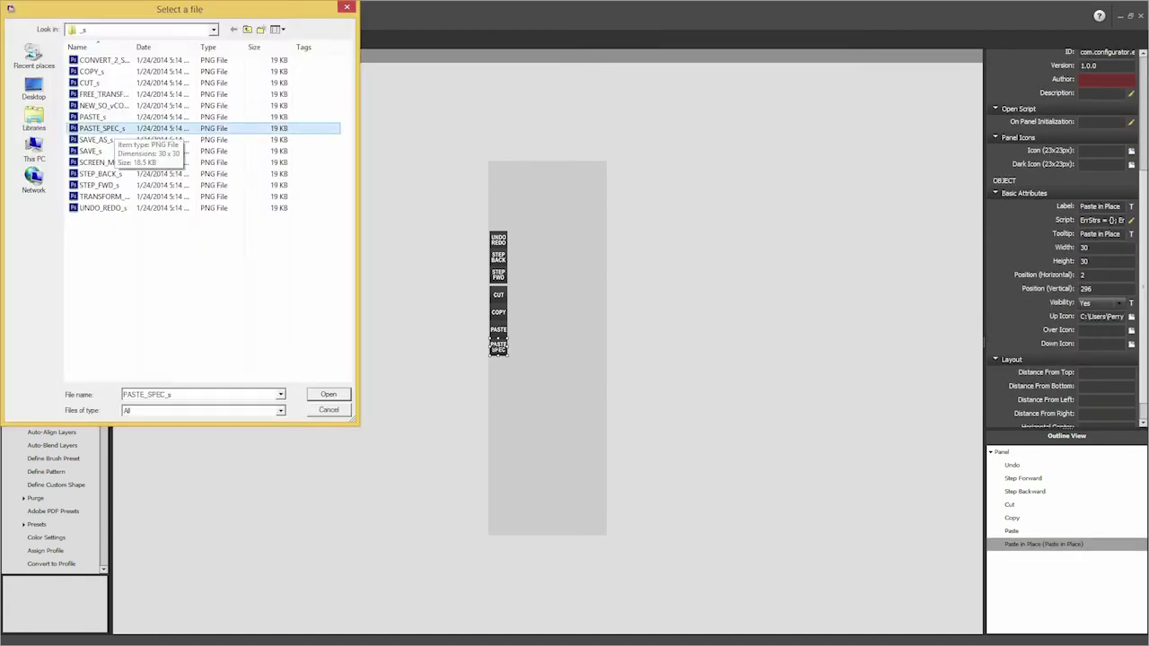
double_click(103, 128)
Clear the Paste in Place button's label text and deselect the button
drag(1125, 207, 988, 208)
key(BackSpace)
click(849, 278)
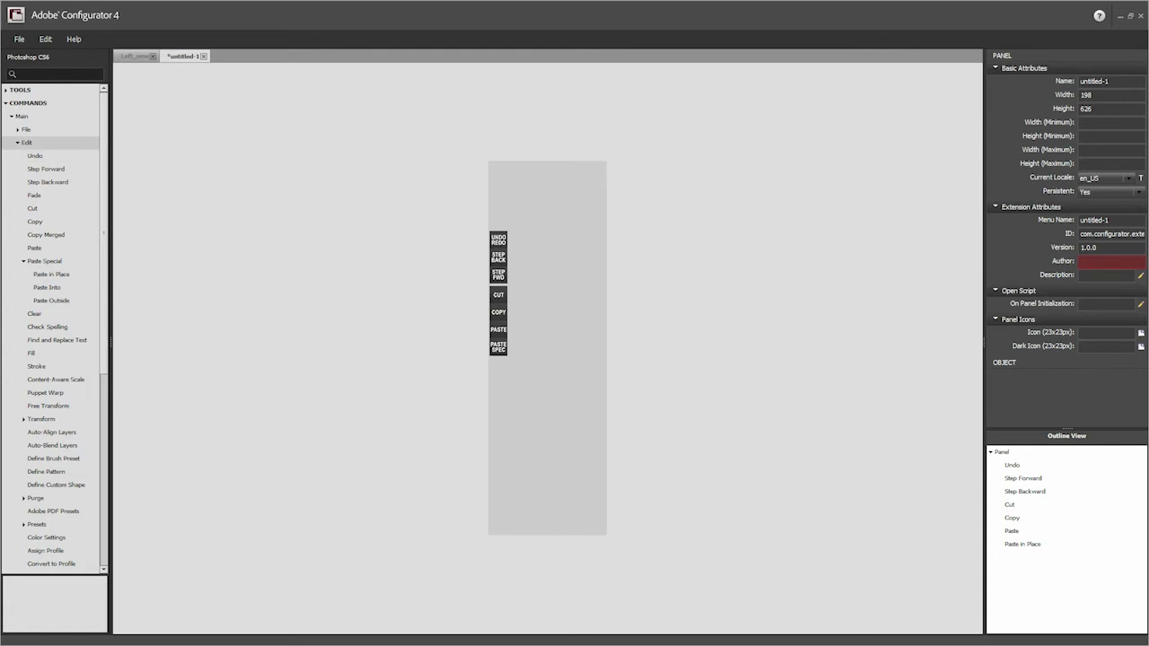
Collapse the Edit and Main command groups and look through the Panel commands in the Script category
click(17, 142)
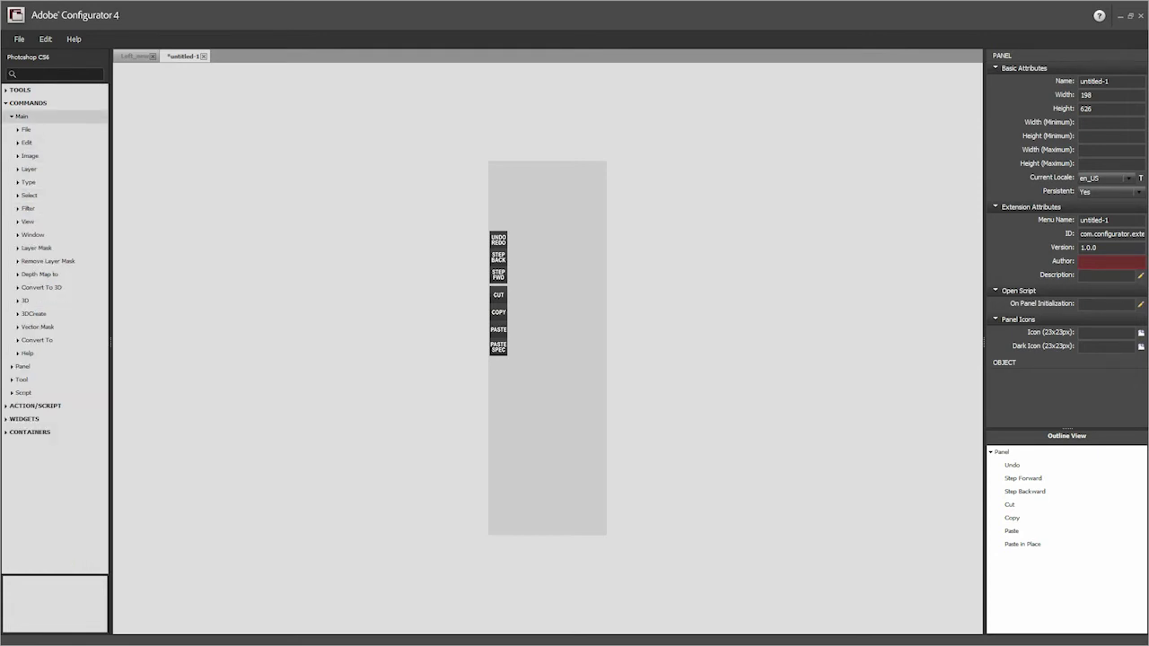
click(13, 116)
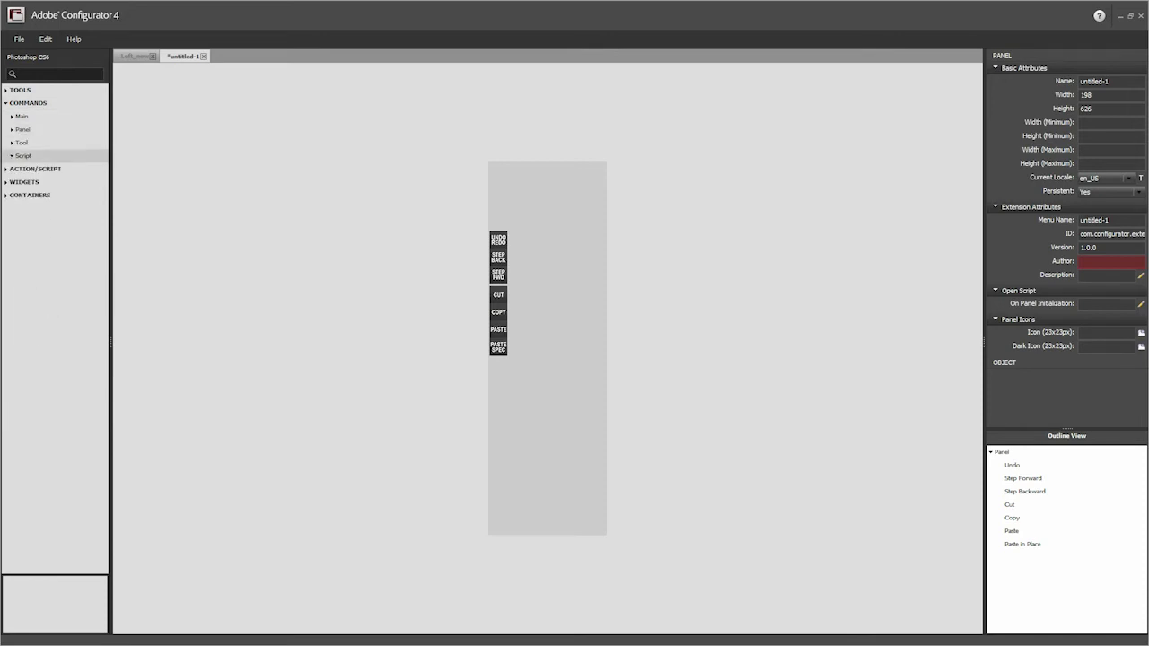
click(12, 155)
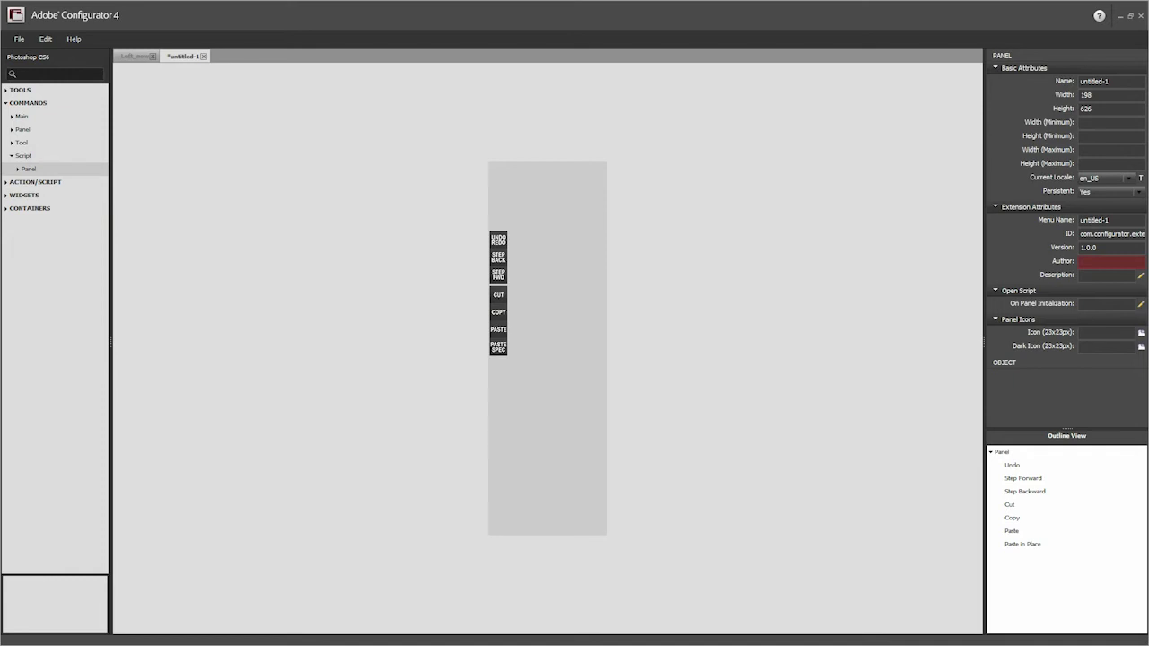
click(18, 168)
click(18, 169)
click(18, 169)
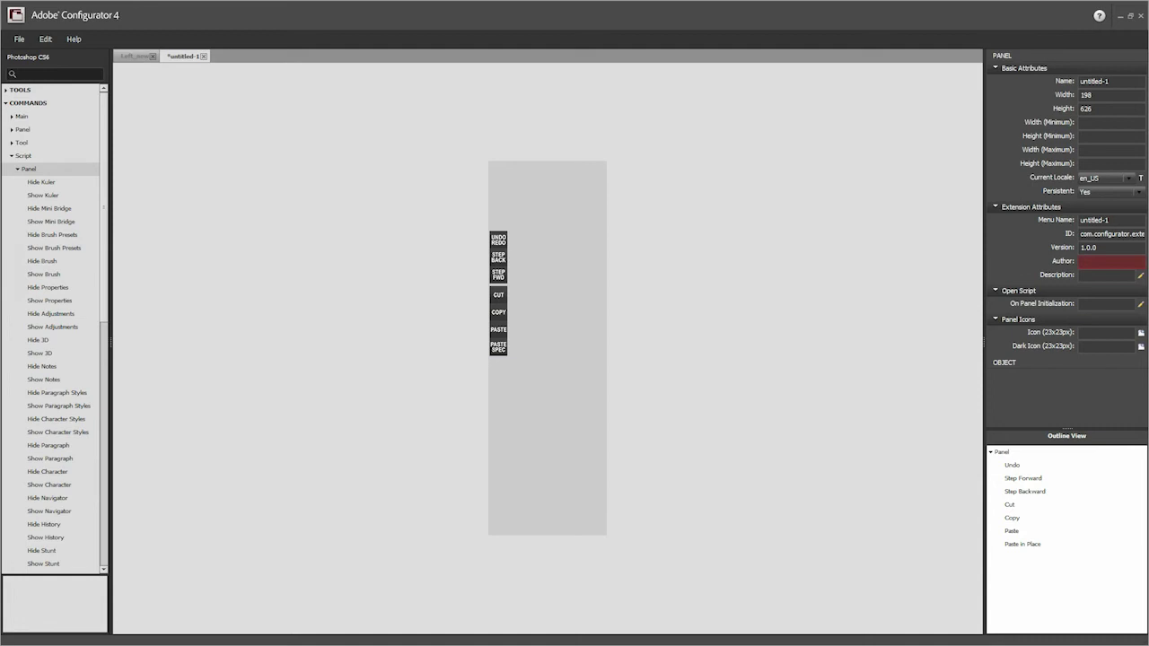
click(18, 169)
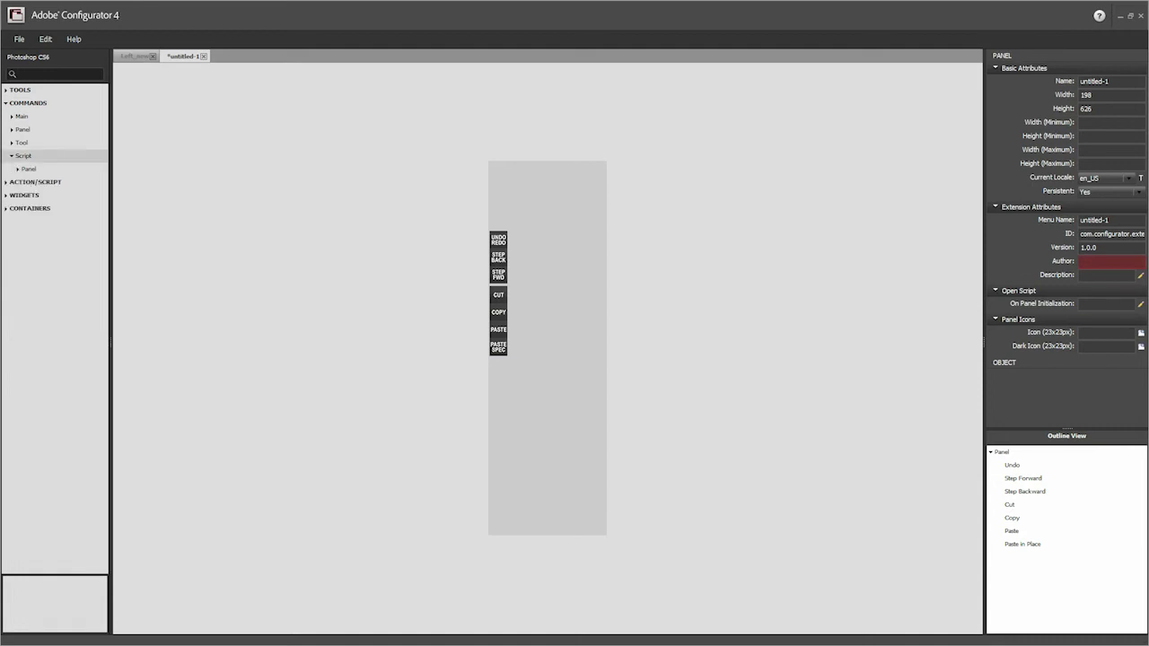
Look through the items in the Action/Script, Widgets and Containers categories, collapsing each one again
click(20, 156)
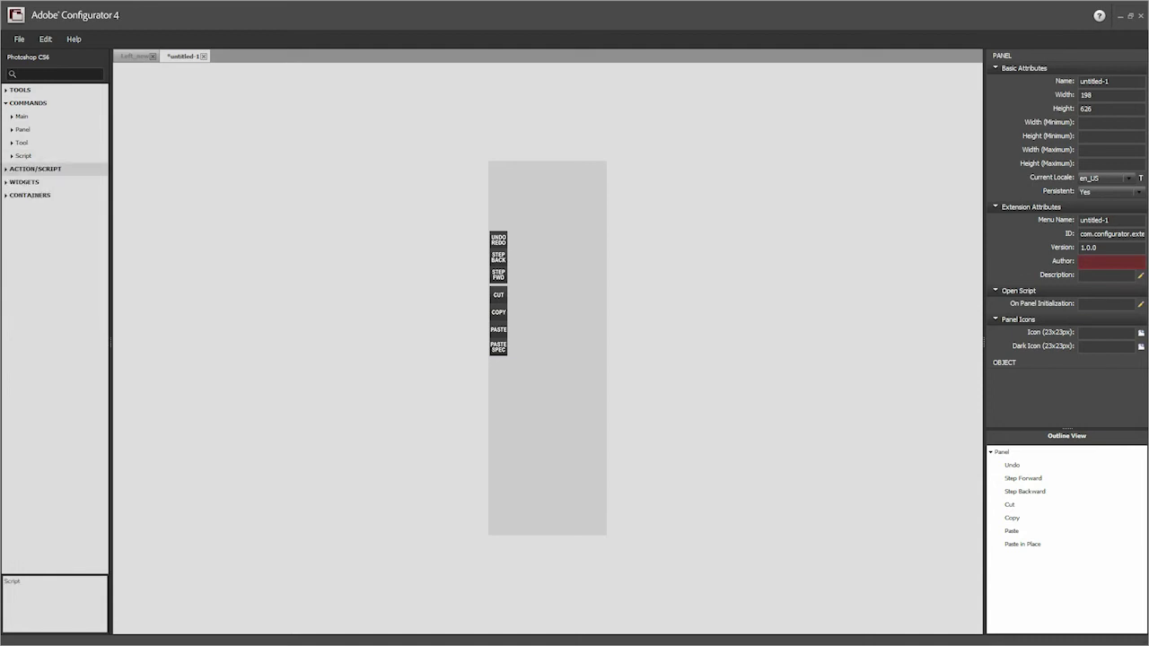
click(34, 168)
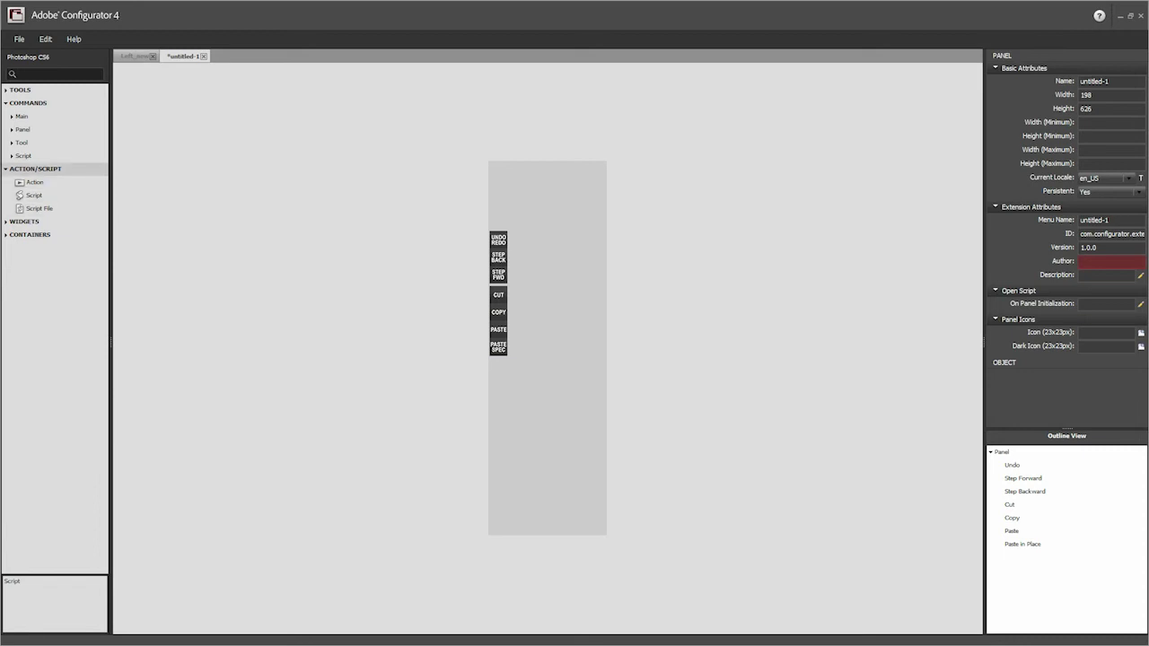
click(36, 169)
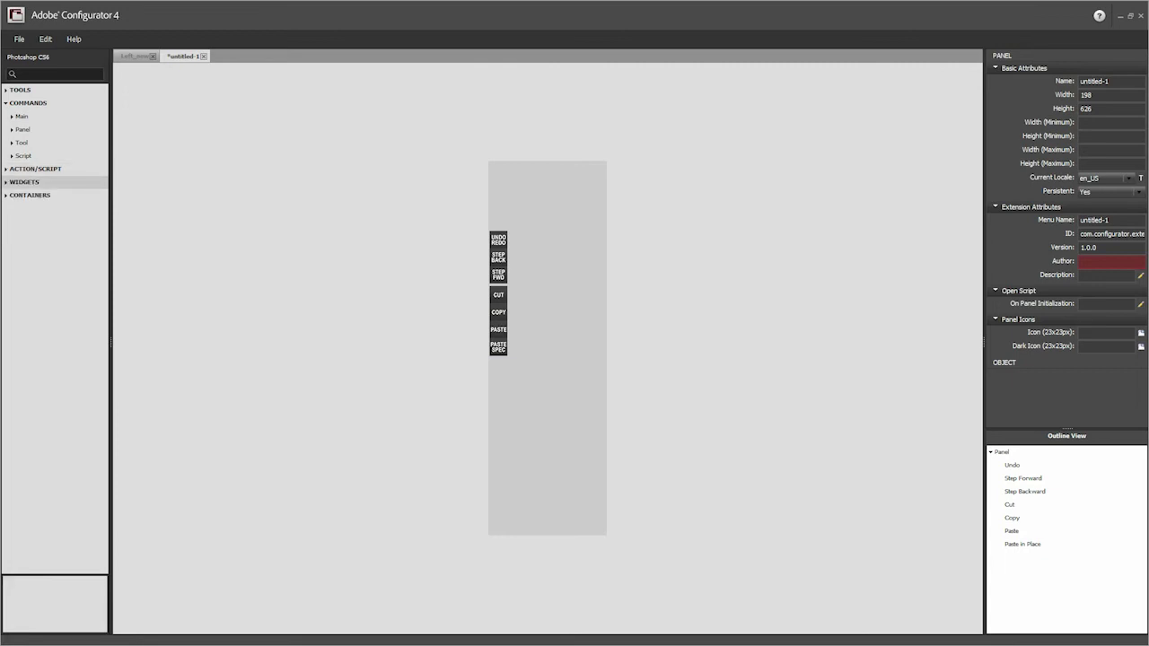
click(27, 181)
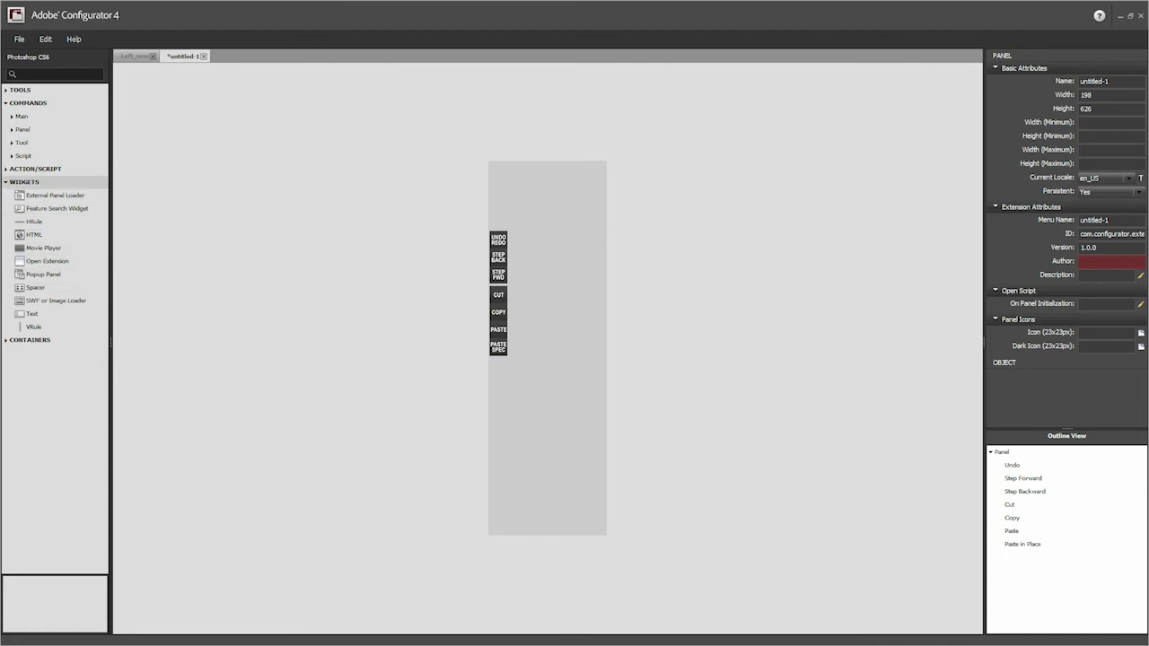
click(27, 181)
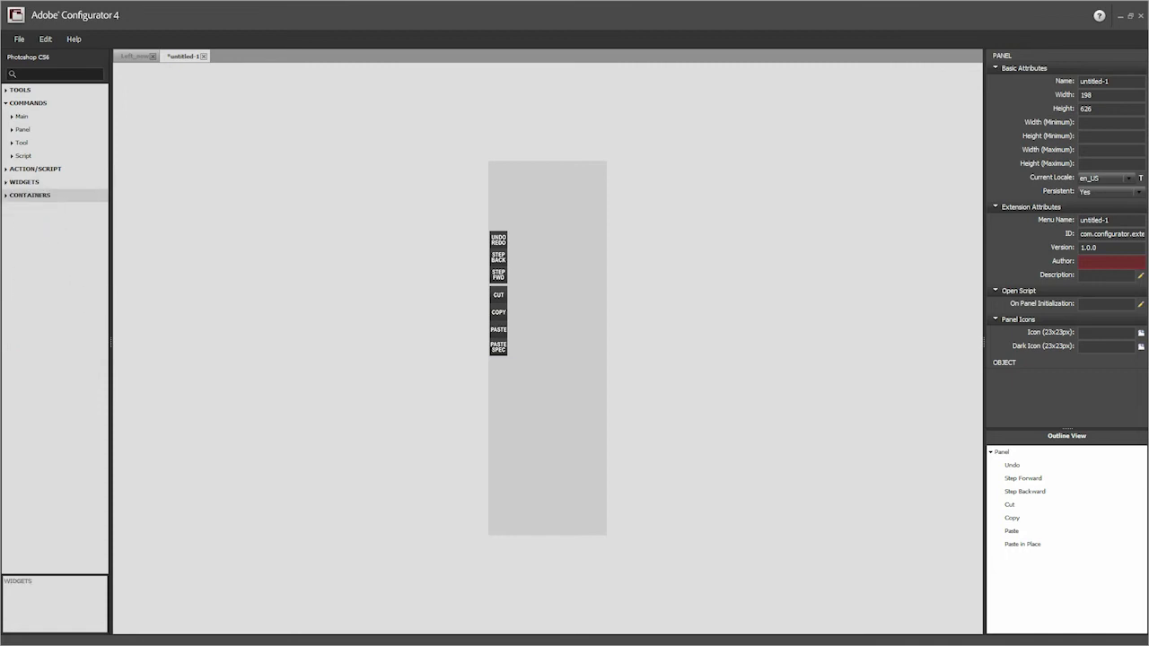
click(29, 194)
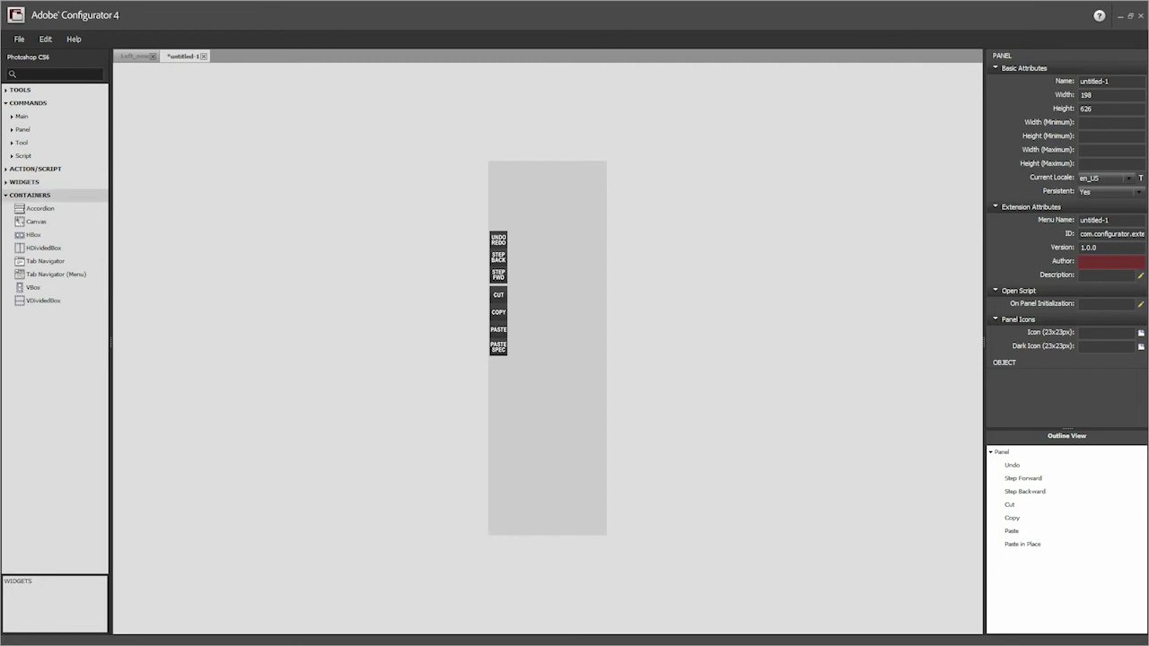
click(30, 195)
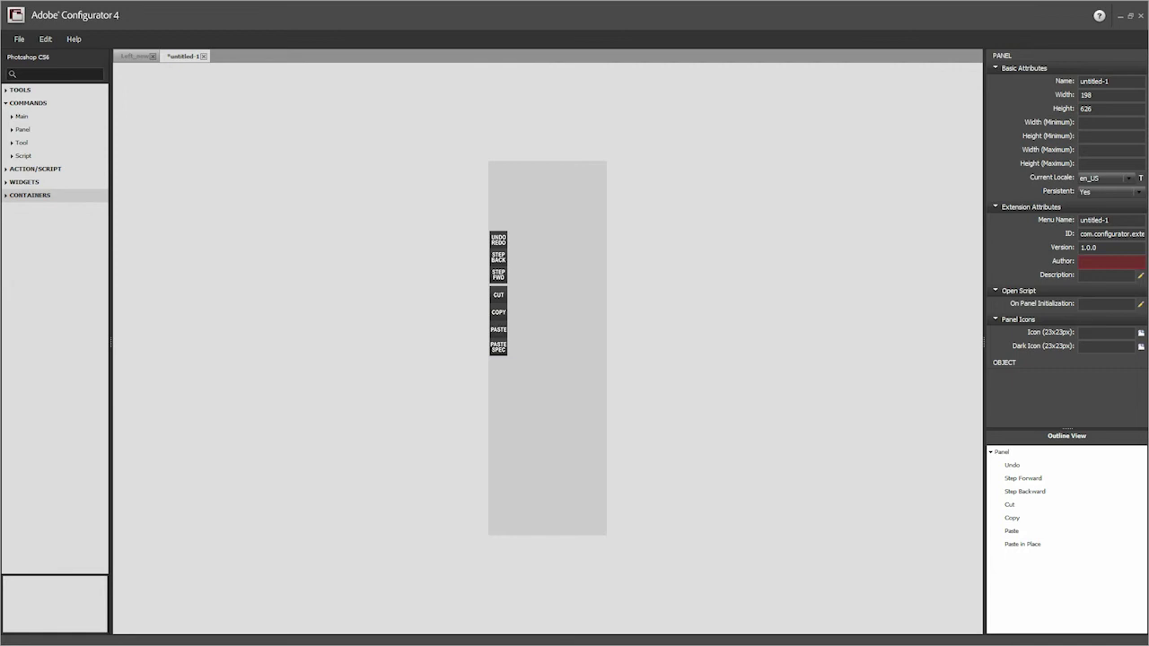
Narrow the panel to a width of 34 so it fits the single column of buttons
click(588, 342)
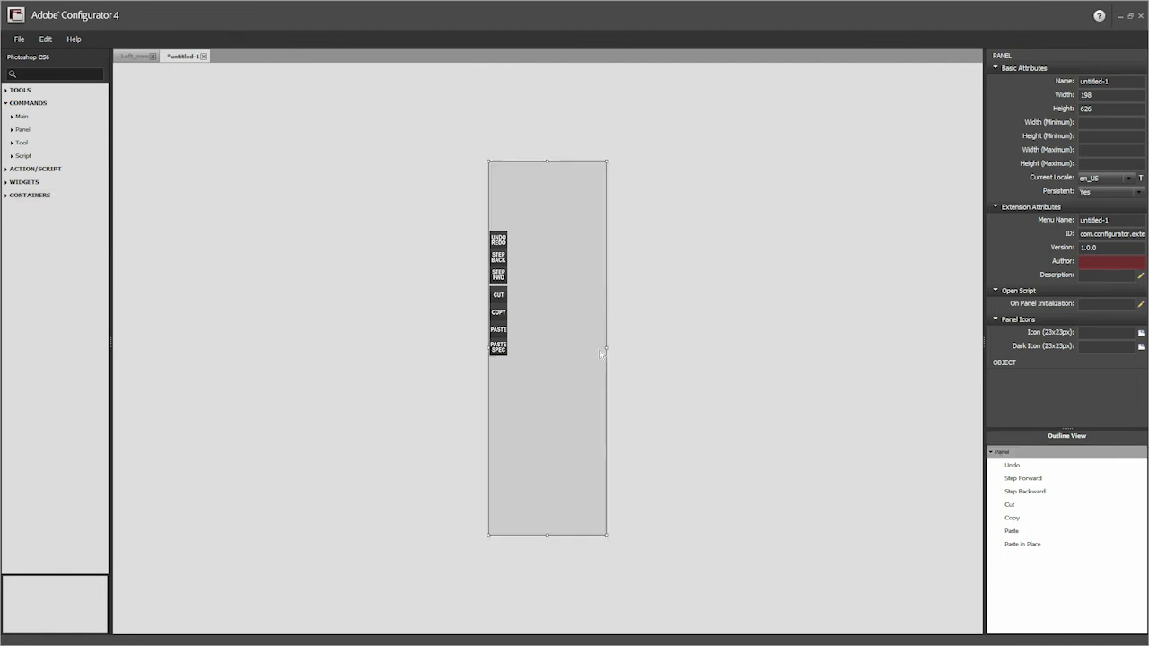
drag(607, 348, 560, 348)
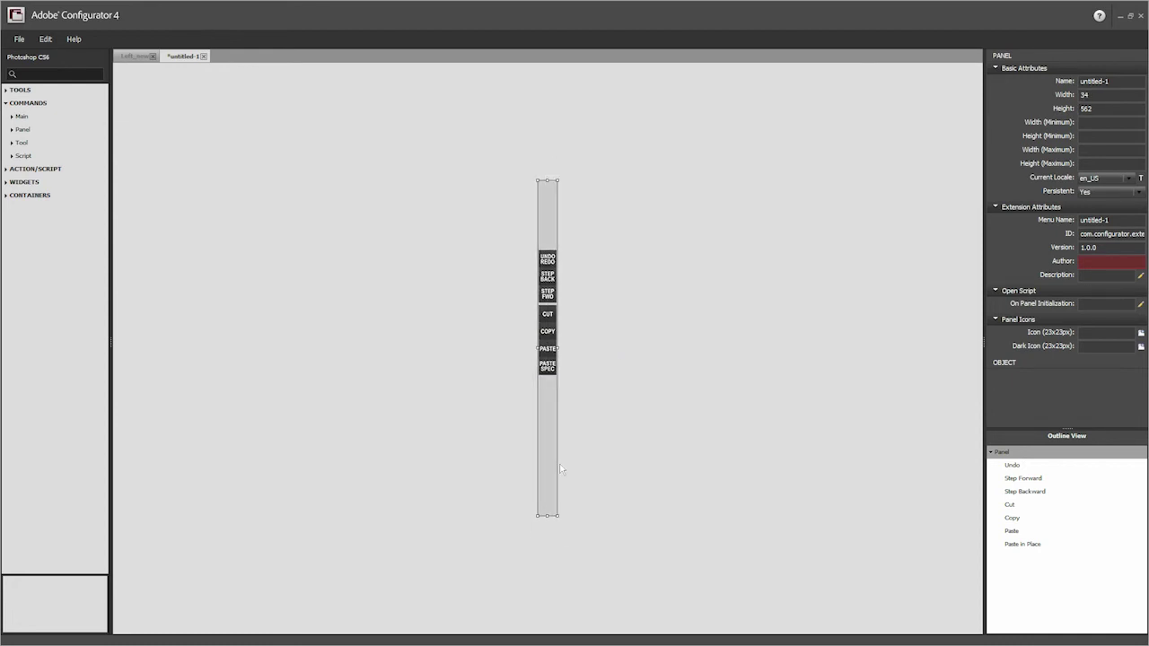
Select all seven command buttons, move them up together to the panel's upper edge, and deselect them
drag(575, 253, 482, 380)
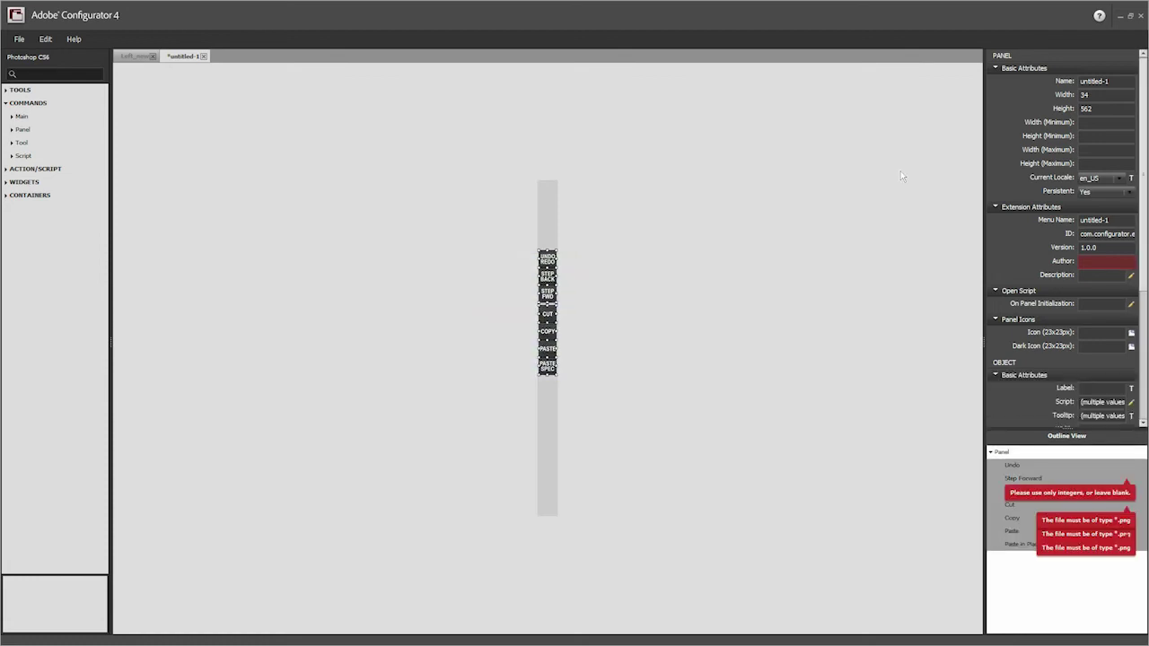
key(shift+Up)
key(shift+Up)
key(shift+Up)
key(shift+Up)
key(shift+Up)
key(shift+Up)
key(shift+Up)
key(shift+Up)
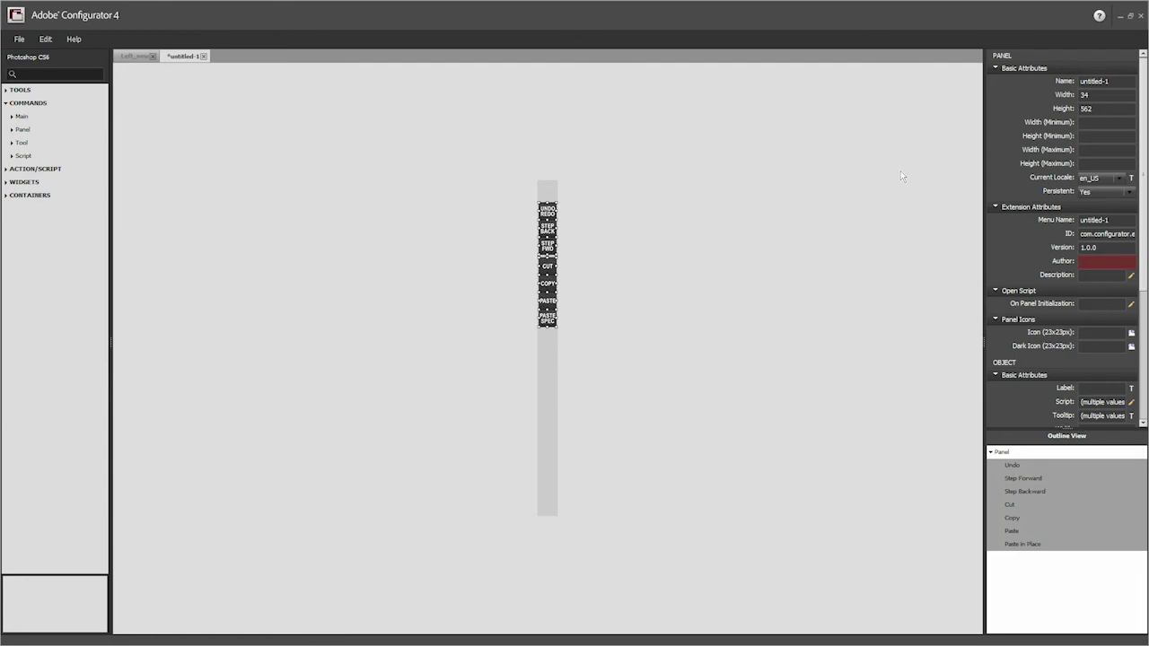
key(Up)
key(Up)
key(Up)
key(Up)
key(Up)
key(Up)
key(Up)
key(Up)
key(Up)
key(Up)
key(Up)
key(Up)
key(Up)
key(Up)
key(Up)
key(Up)
key(Up)
key(Up)
key(Up)
key(Up)
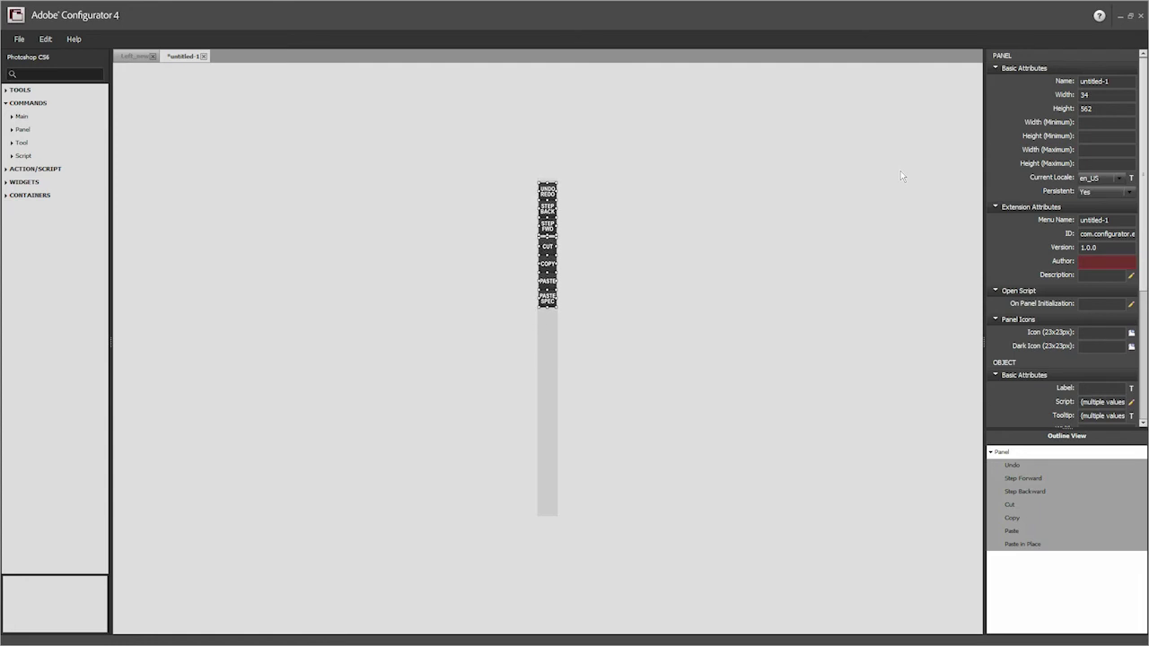
click(713, 263)
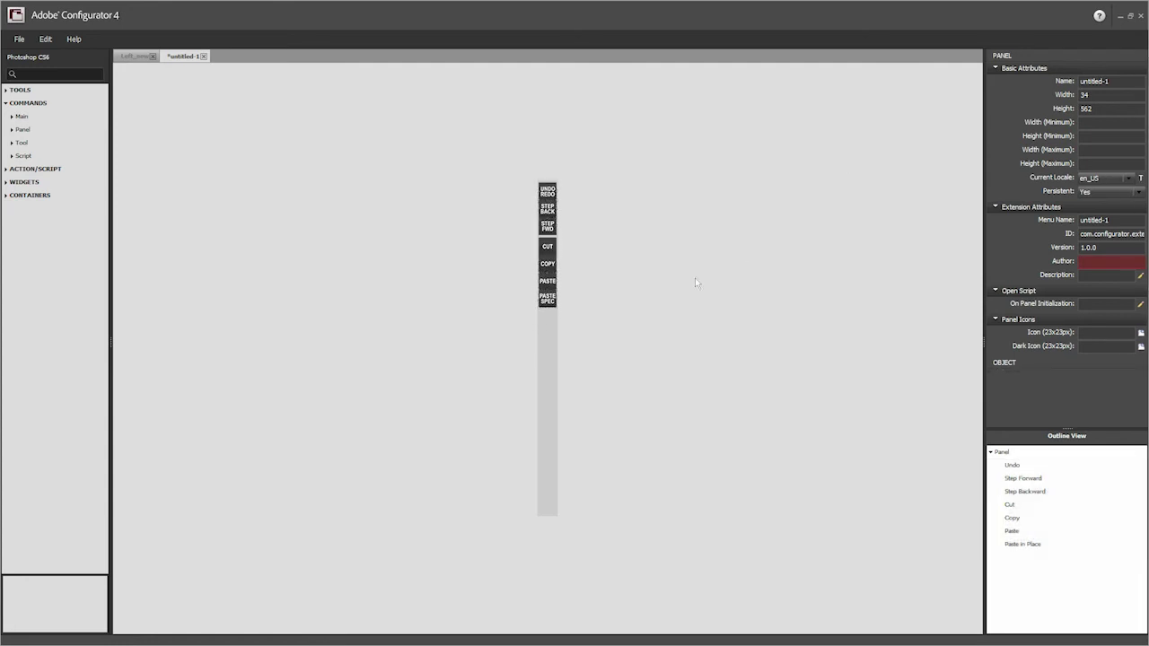
Shorten the panel to a height of 220 so it ends just below the Paste in Place button
click(549, 508)
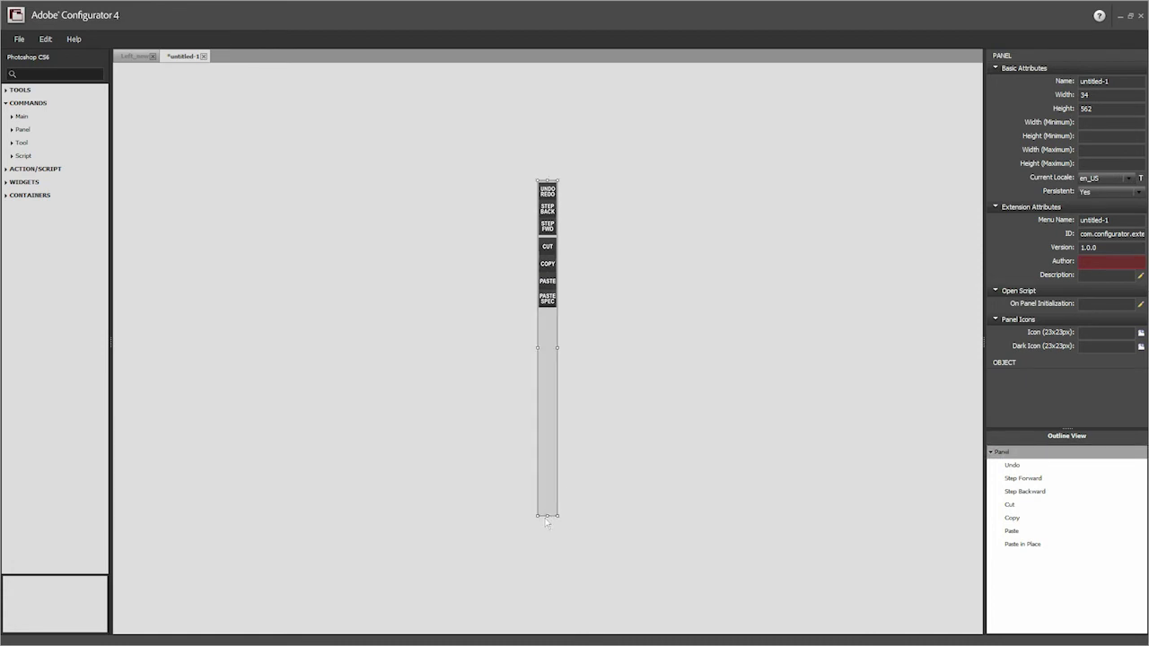
drag(544, 518, 542, 418)
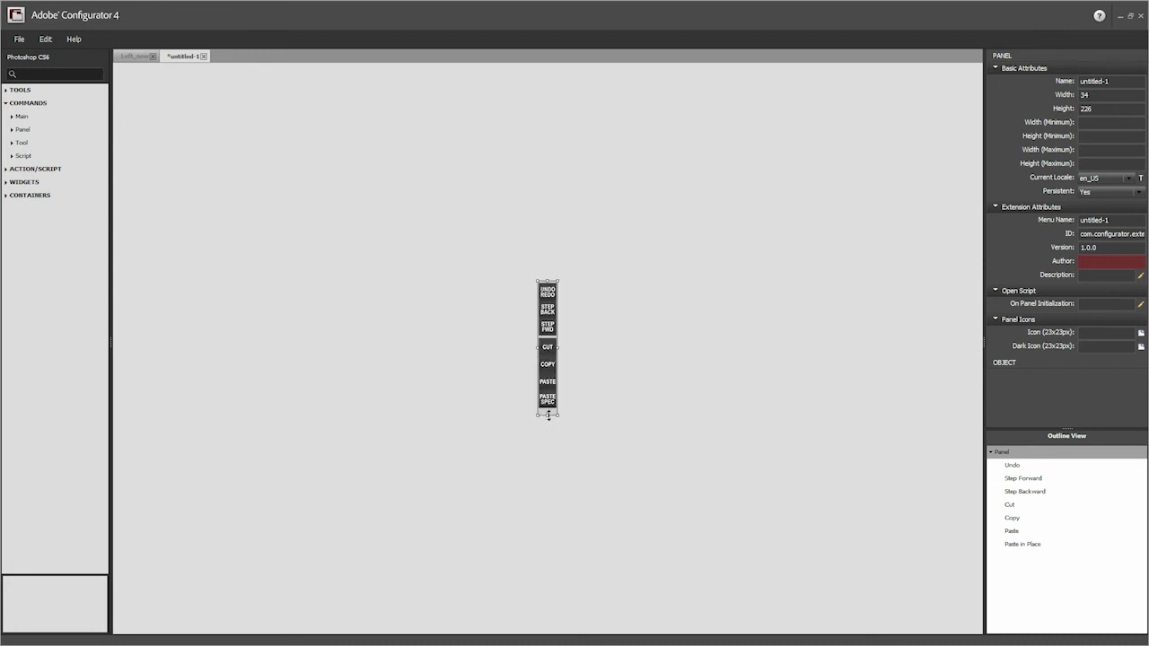
drag(548, 415, 547, 415)
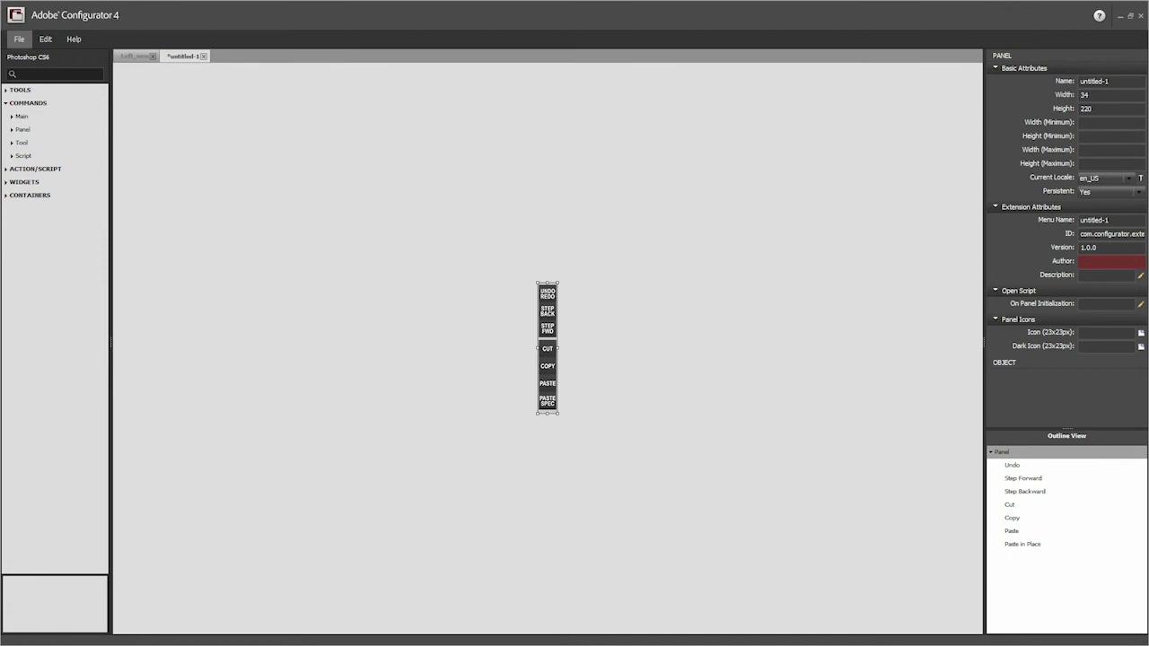
Save the panel to the Desktop under the file name untitled-1
click(19, 39)
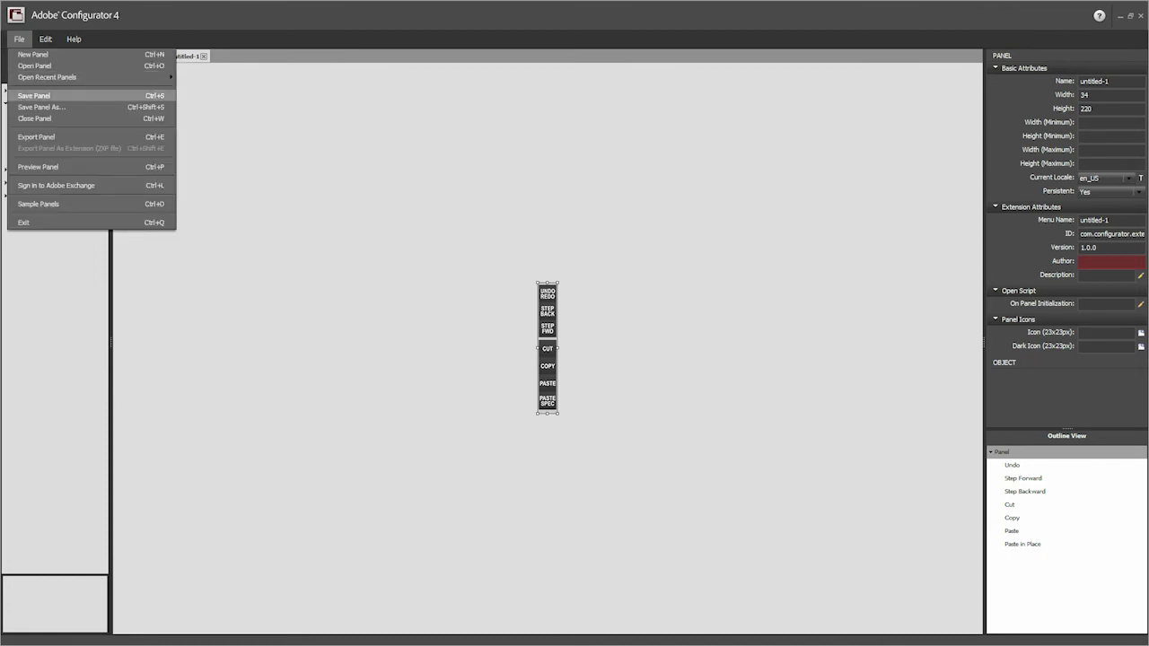
click(34, 95)
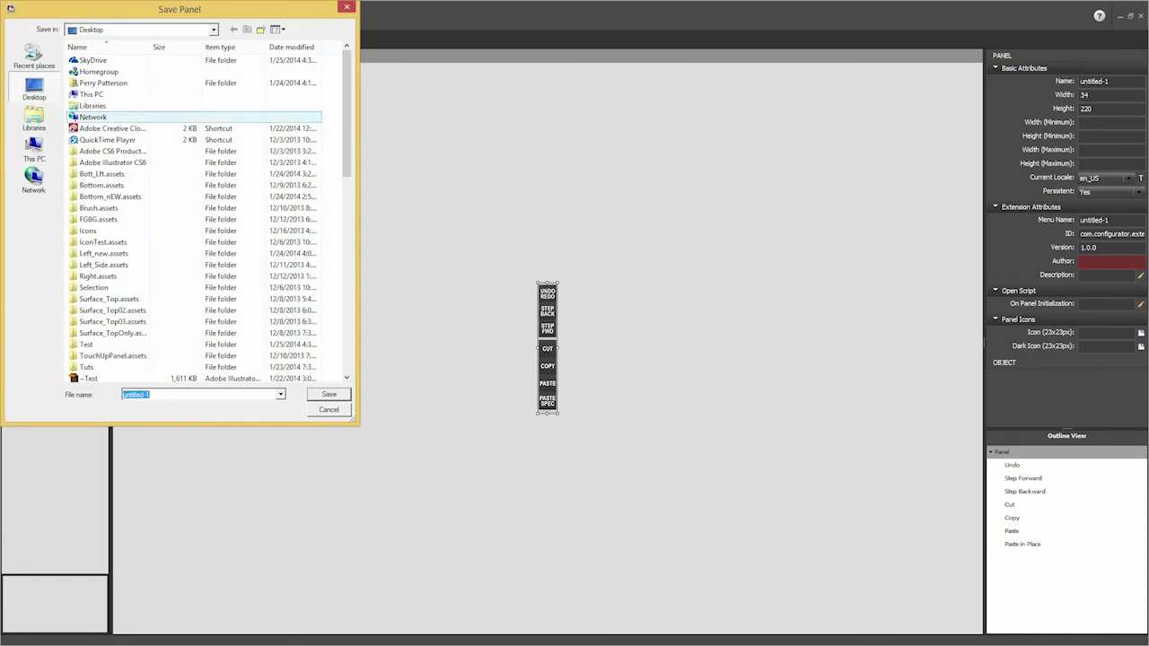
click(328, 394)
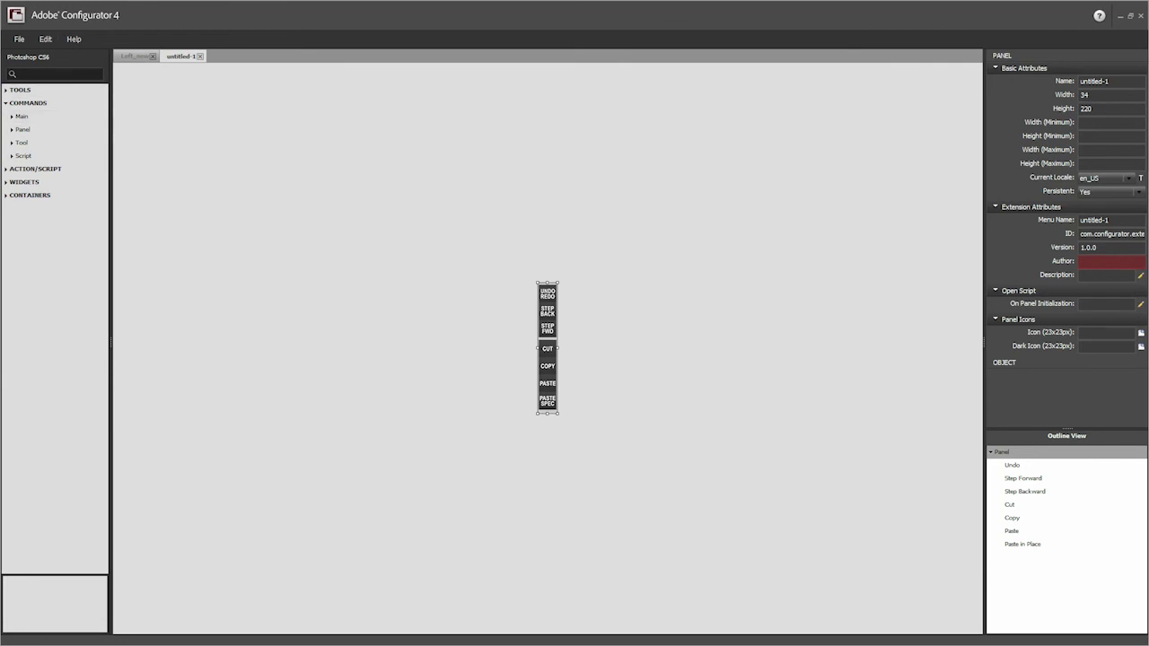
Preview the finished panel and close the preview
click(19, 39)
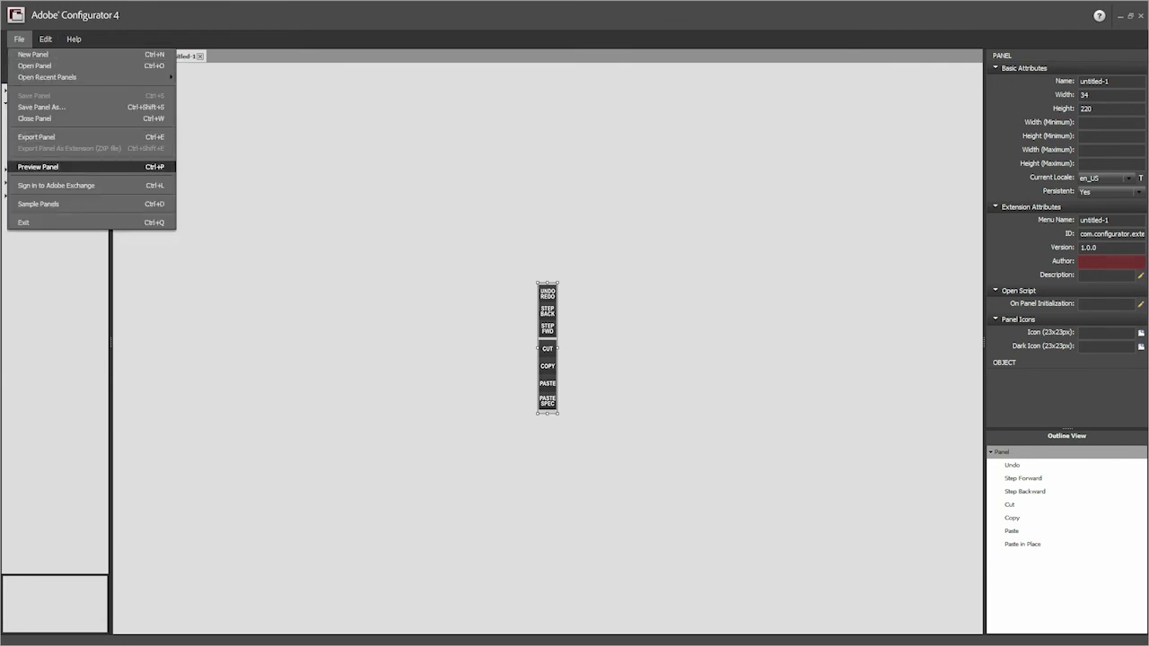
click(38, 166)
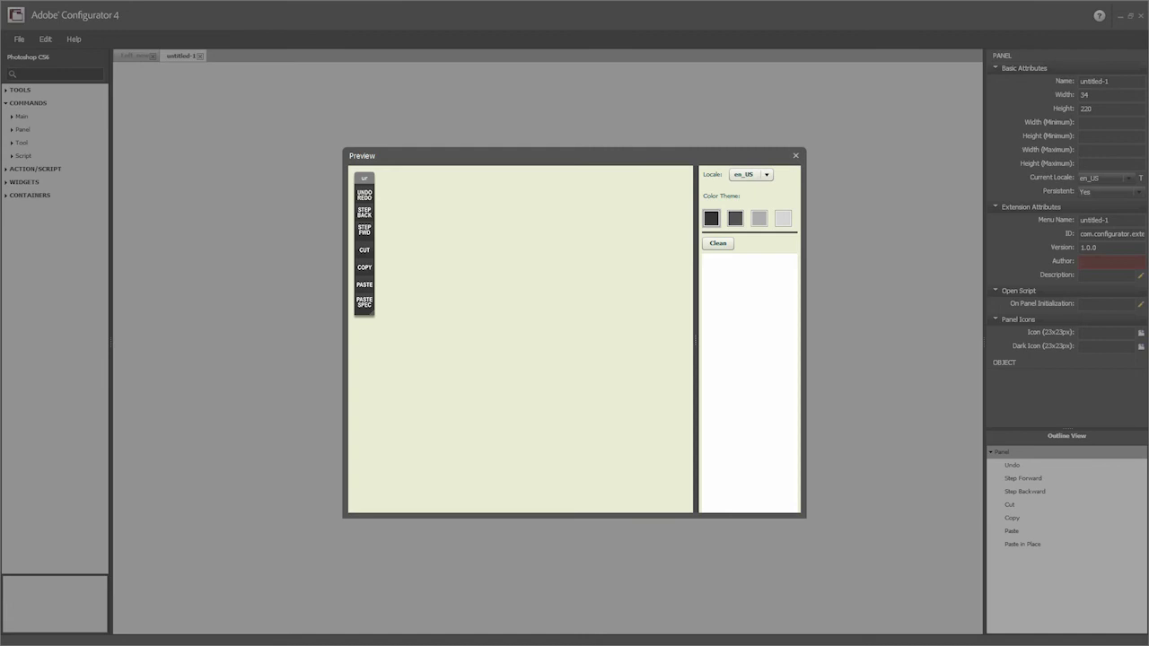
click(795, 156)
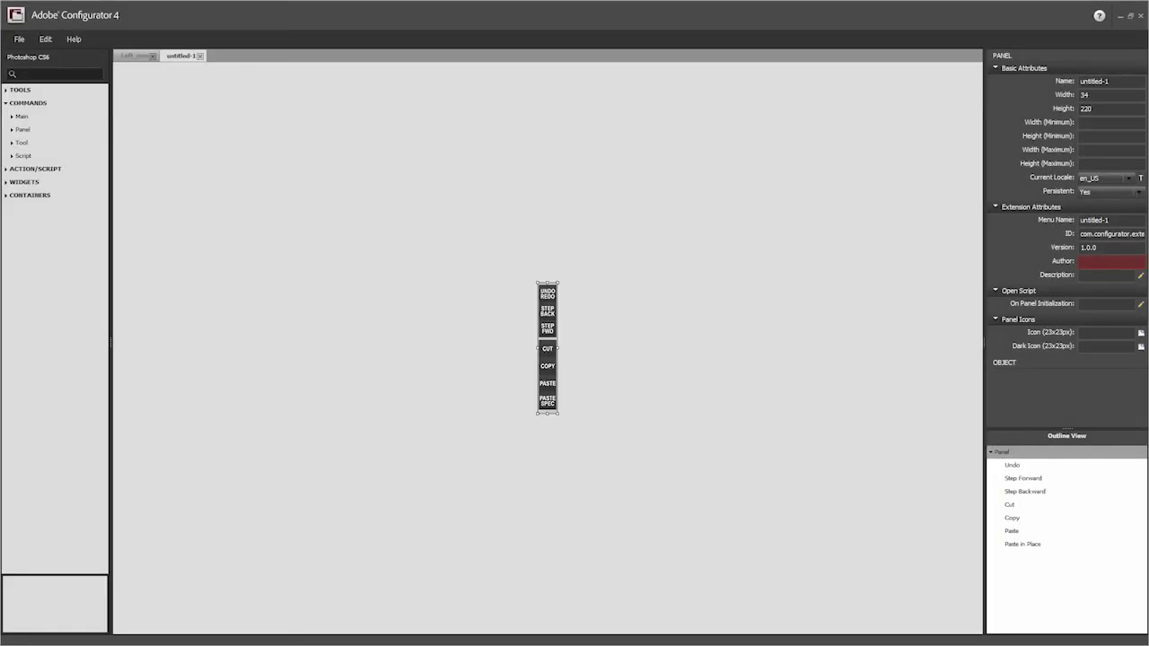
Try to export the panel to the Plug-ins\Panels folder of Adobe Photoshop CS6 (64 Bit)
click(19, 40)
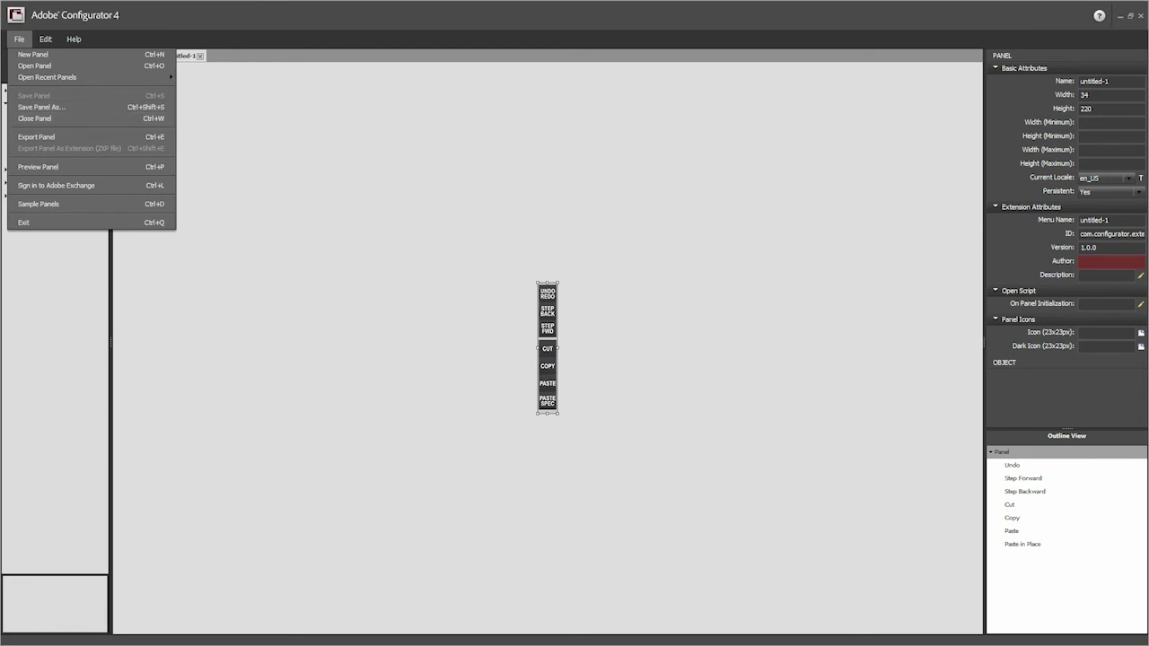
click(36, 137)
drag(923, 208, 923, 202)
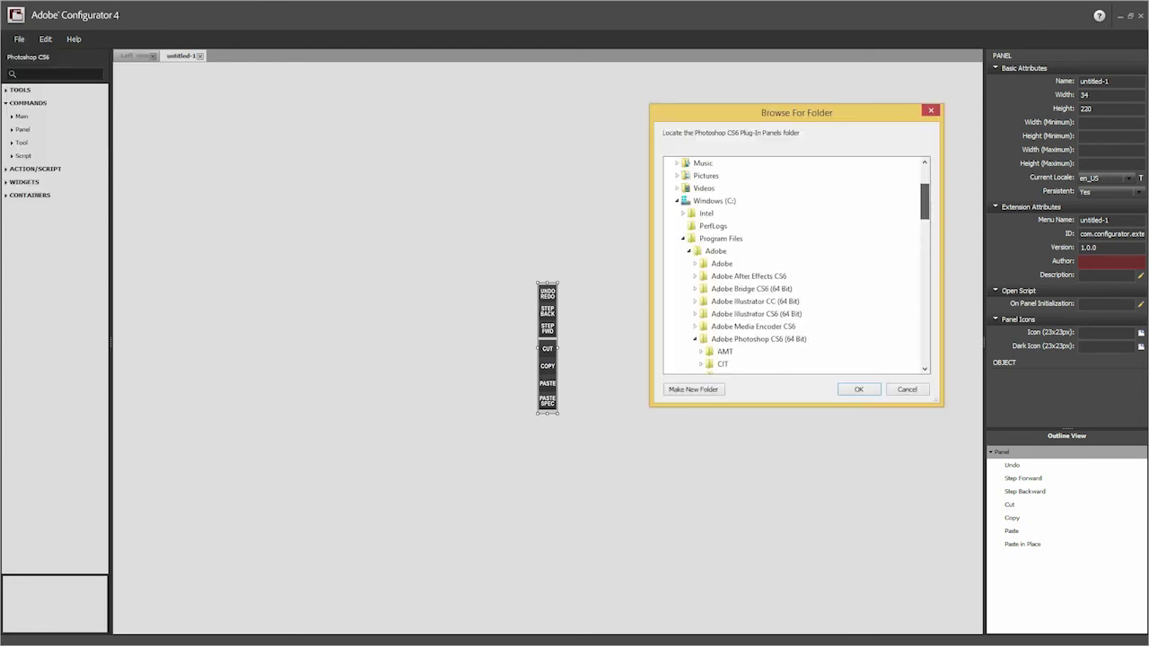
scroll(723, 239, down, 1)
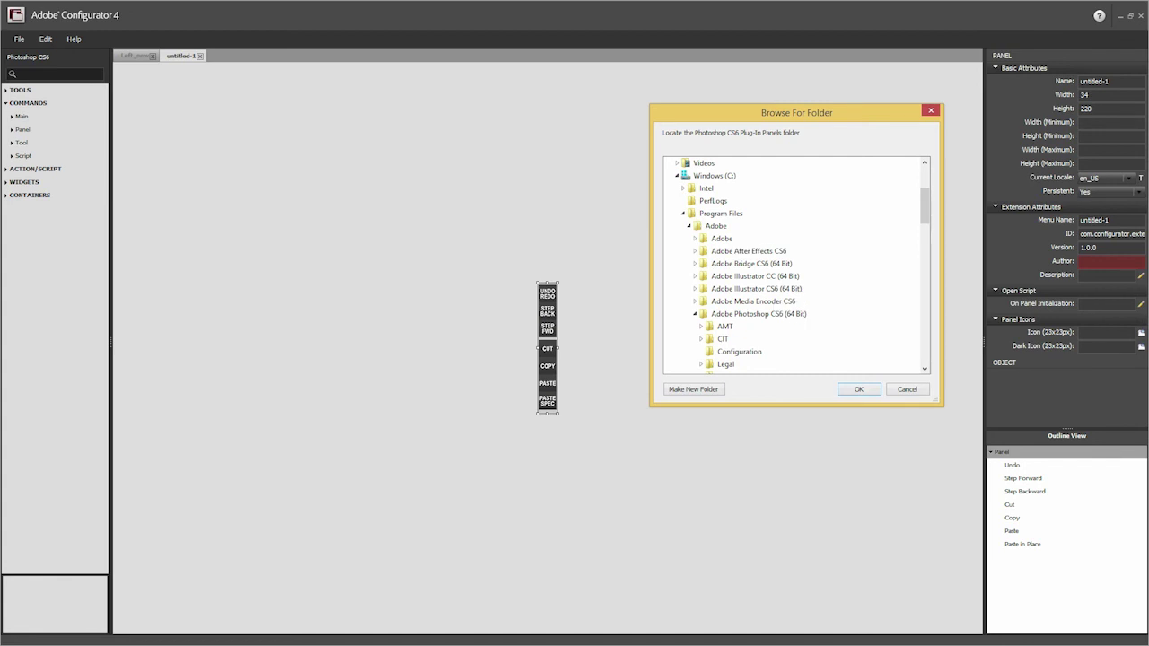
drag(923, 205, 923, 222)
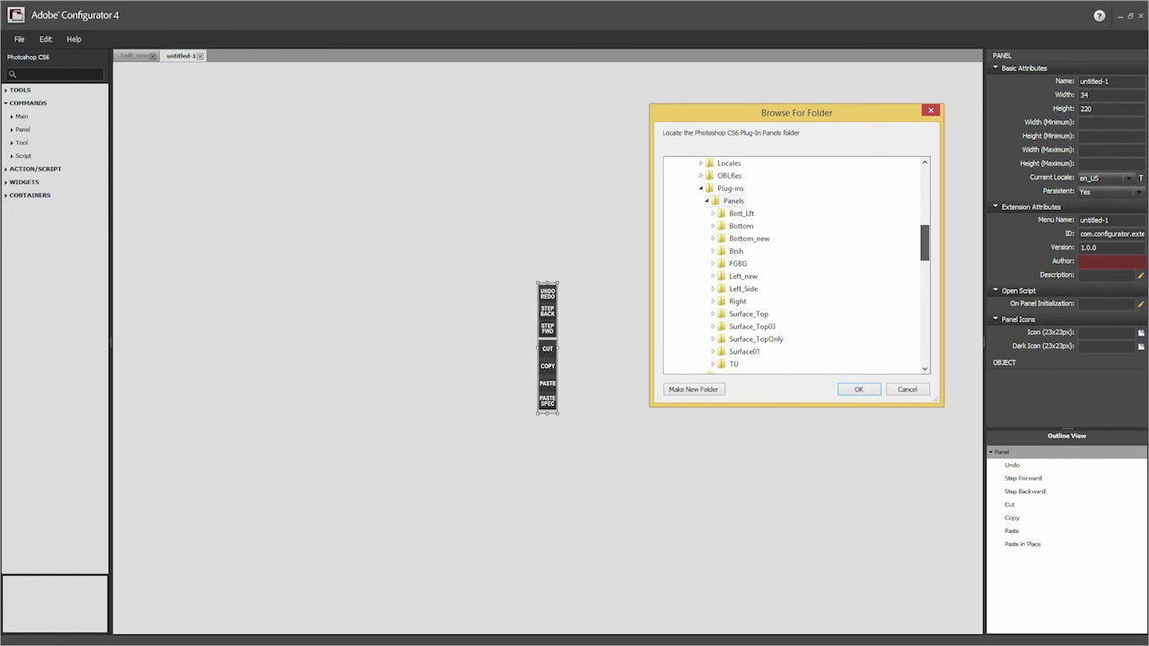
drag(925, 242, 924, 240)
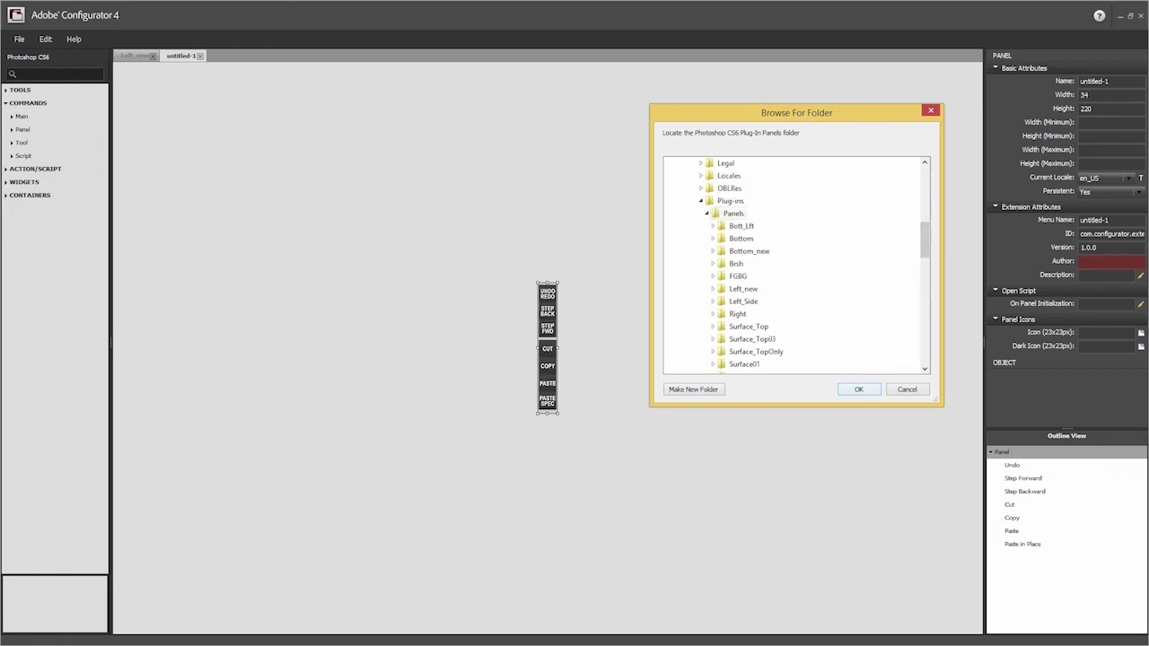
click(860, 392)
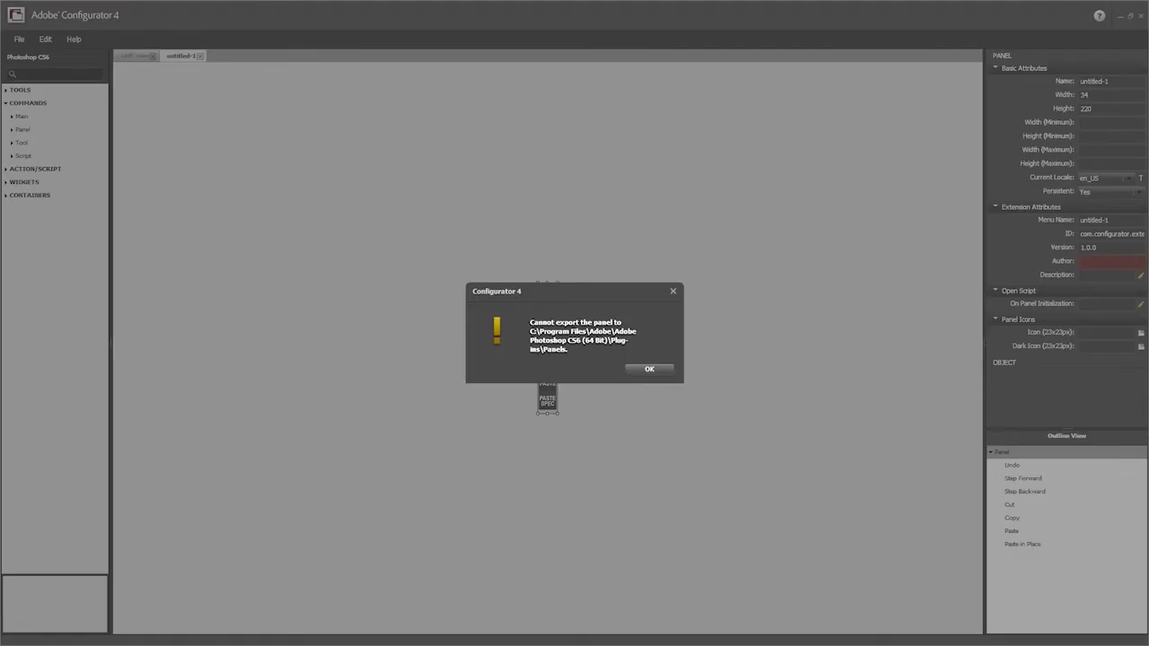
click(649, 369)
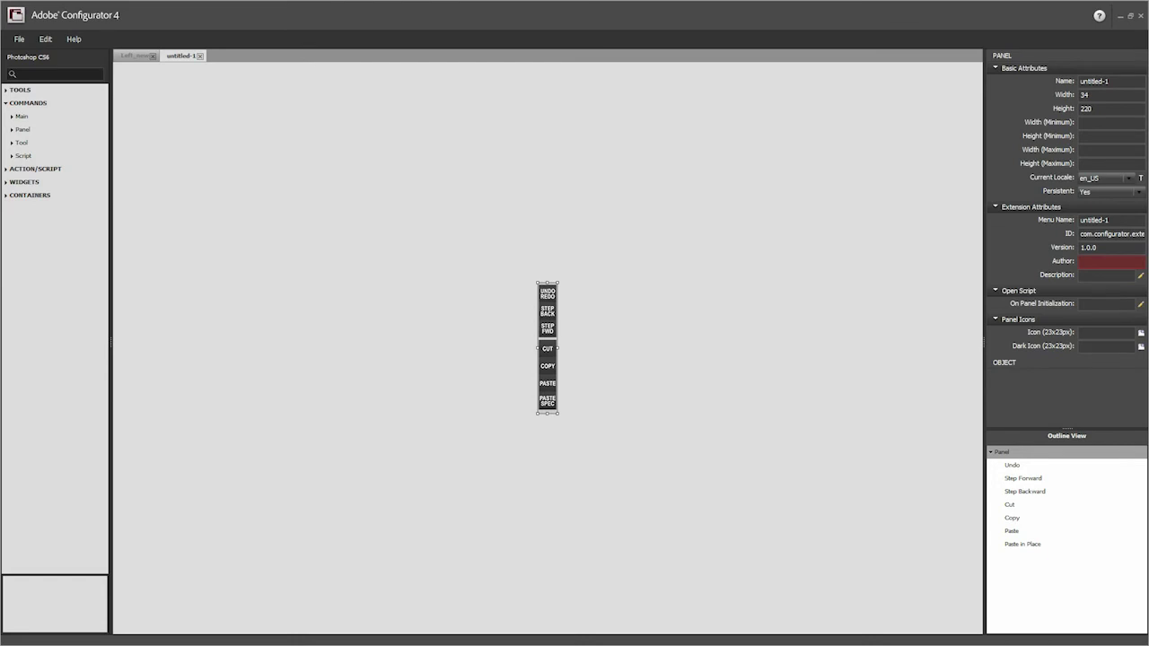
Close Adobe Configurator 4 and relaunch it from its desktop shortcut as administrator
click(1141, 16)
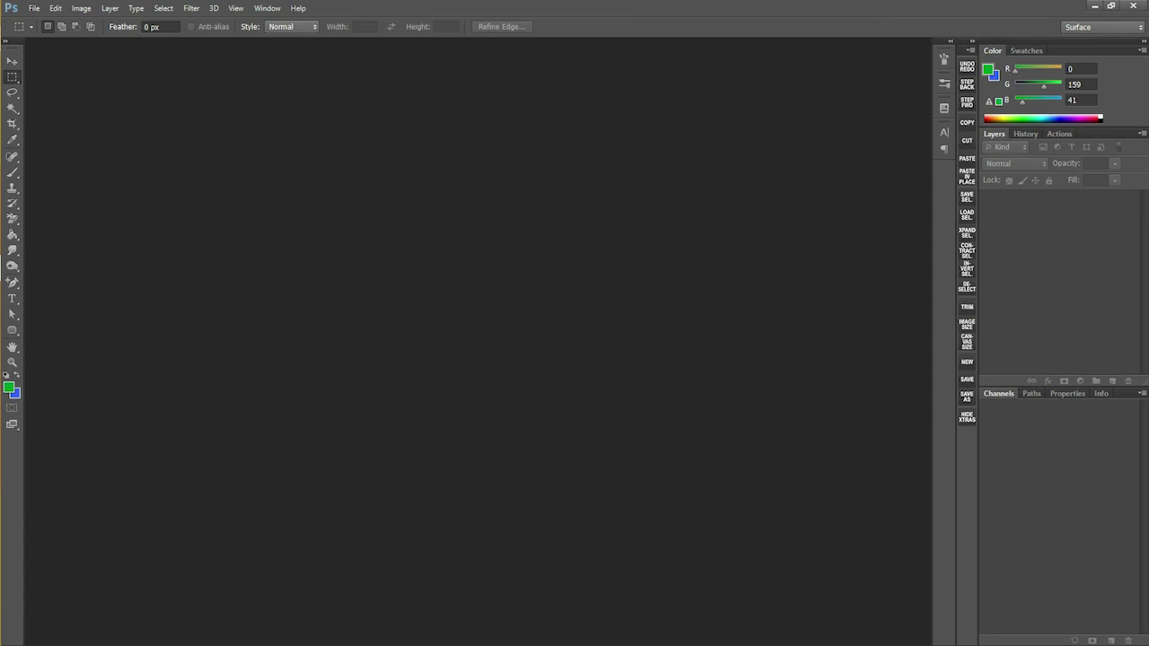
mouse_move(1148, 1)
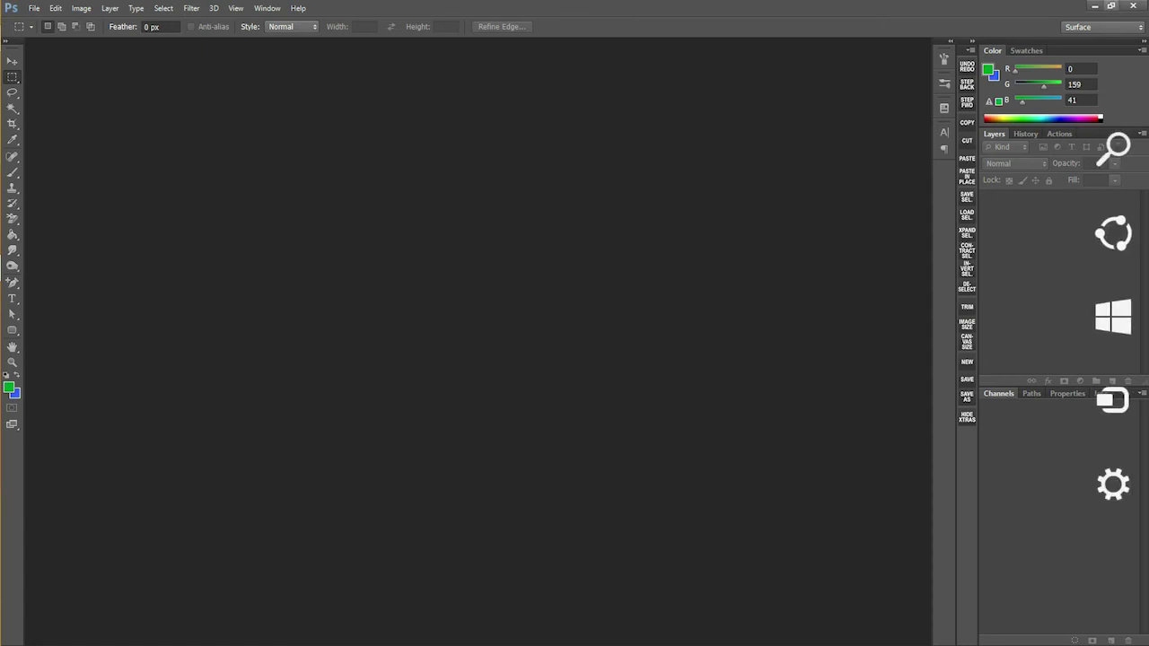
key(alt+Tab)
key(alt+Tab)
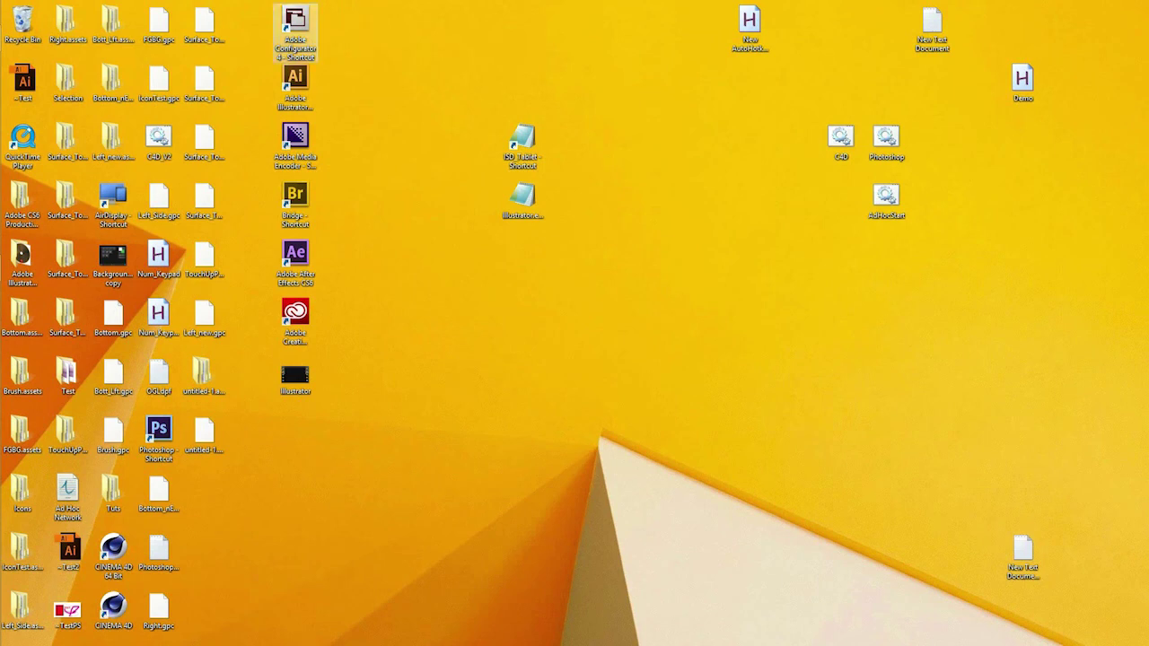
right_click(301, 19)
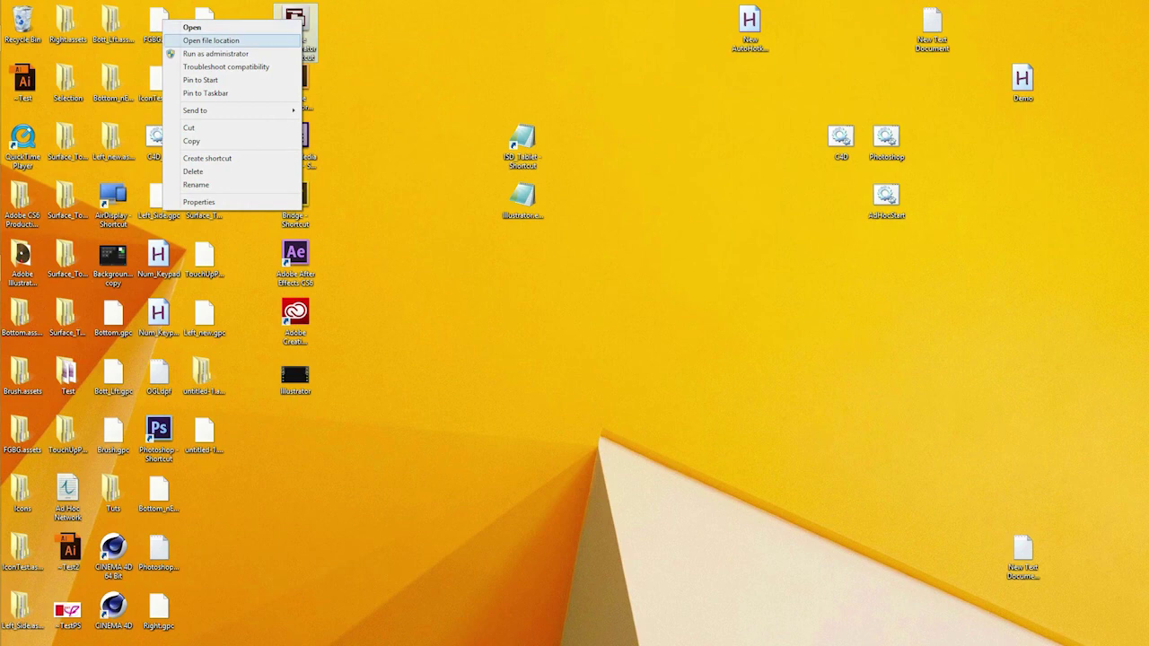
click(216, 54)
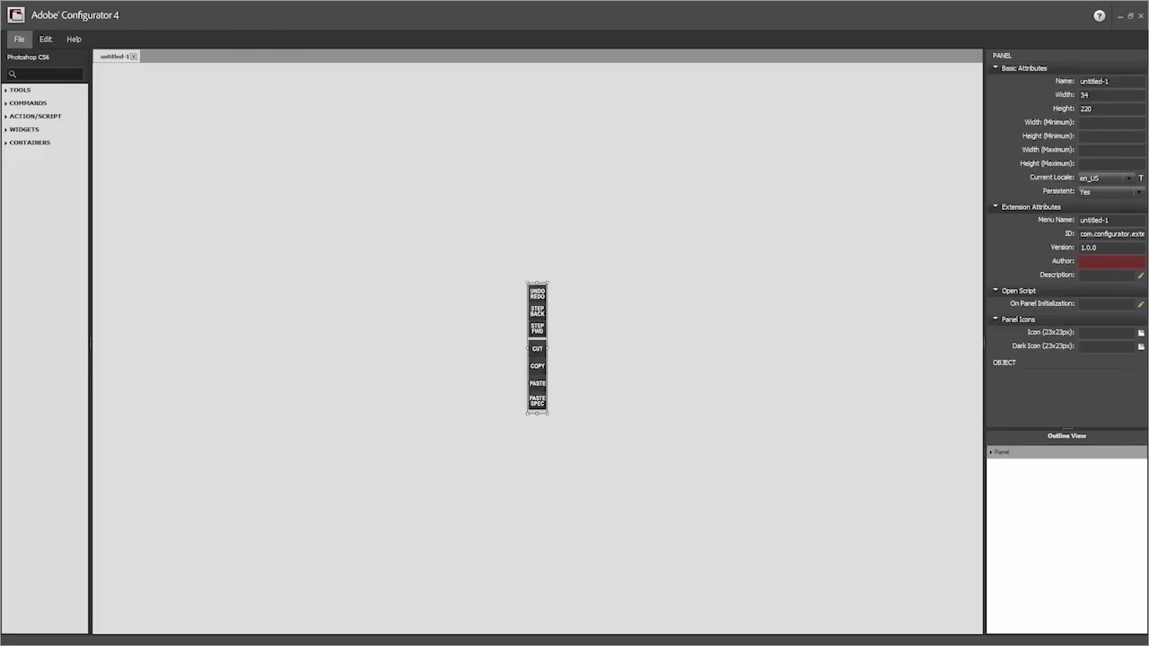
Export the untitled-1 panel to Photoshop CS6's Plug-ins\Panels folder and dismiss the export message
click(19, 38)
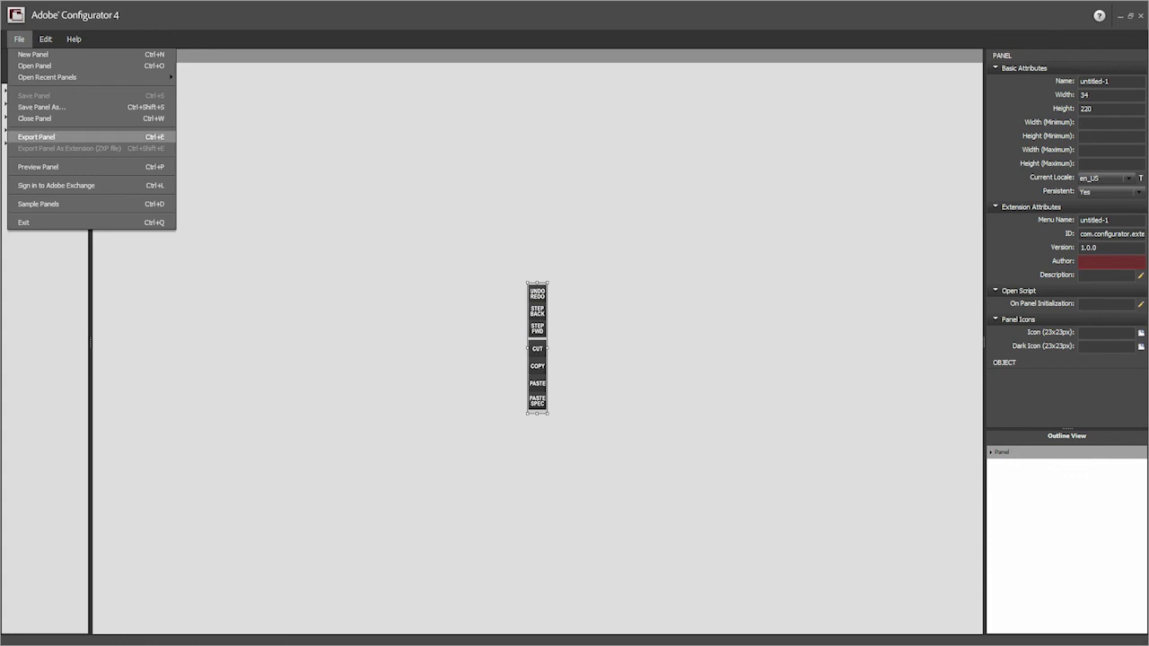
click(36, 136)
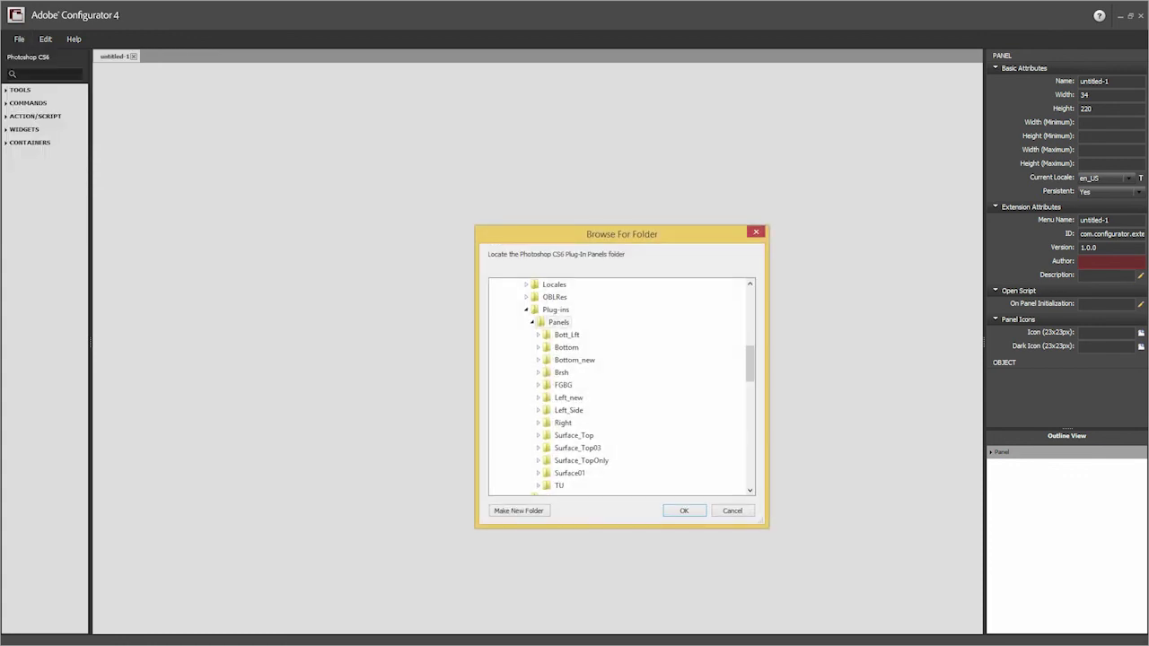
click(691, 514)
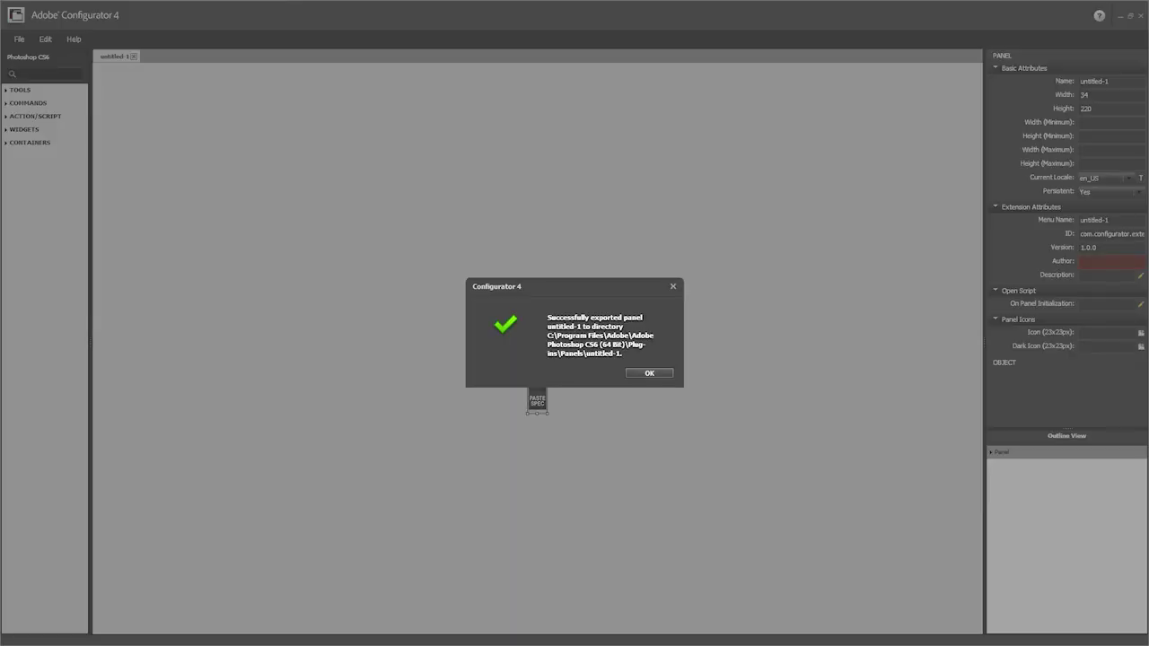
click(649, 373)
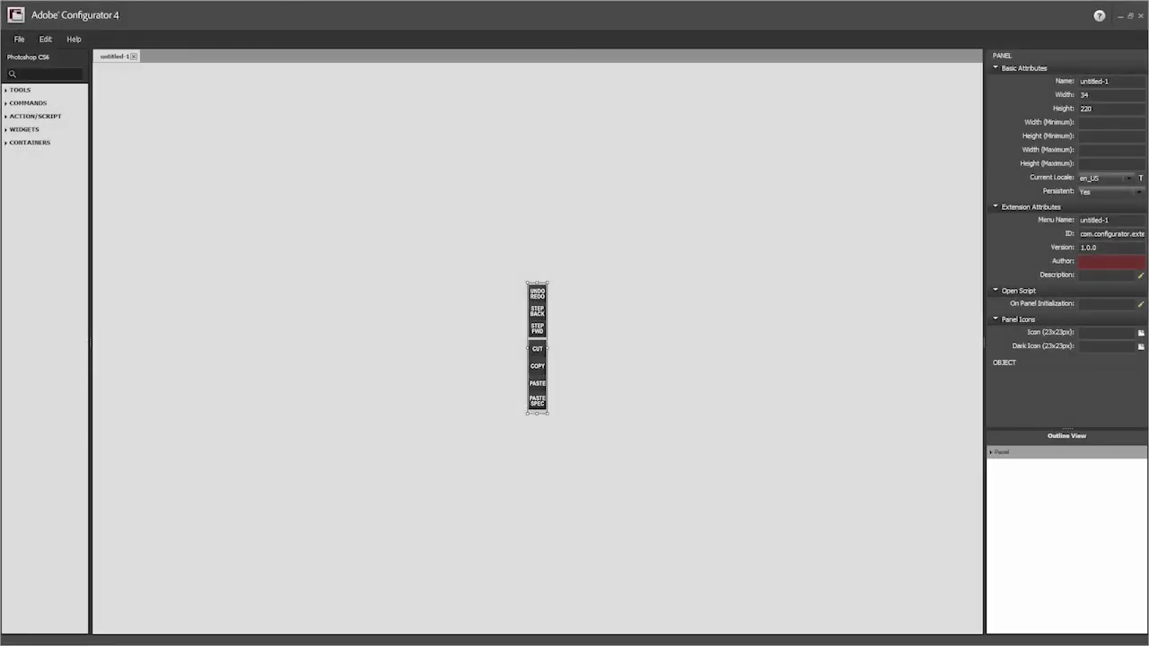
Minimize Adobe Configurator 4 and switch to Photoshop
click(1120, 15)
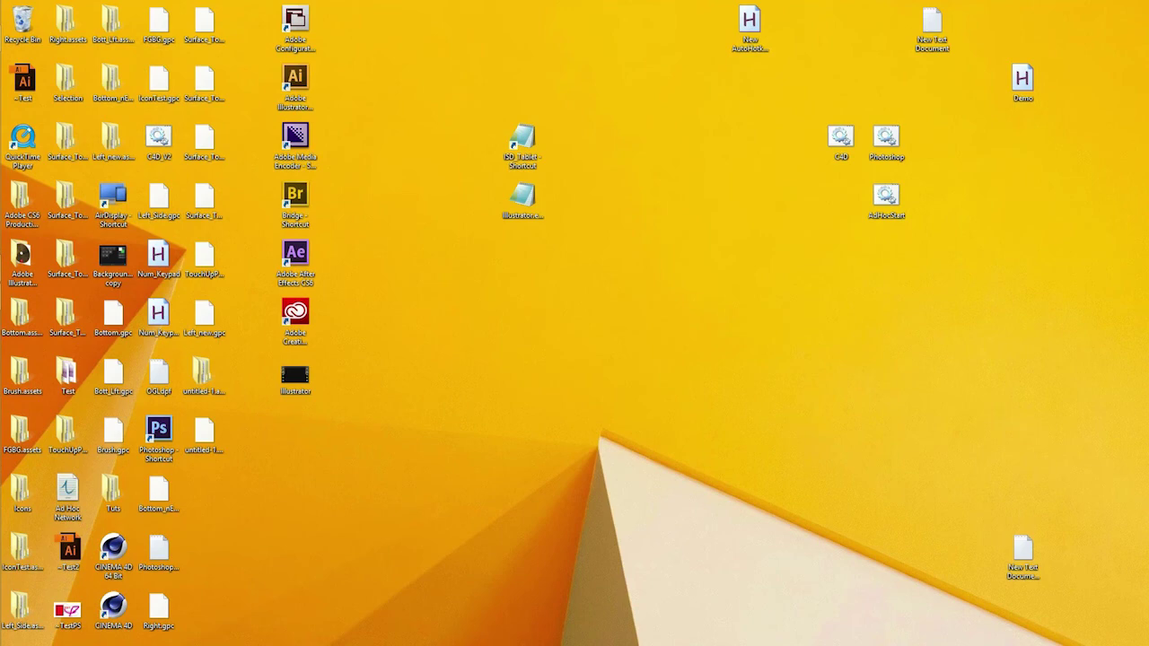
key(alt+Tab)
key(alt+Tab)
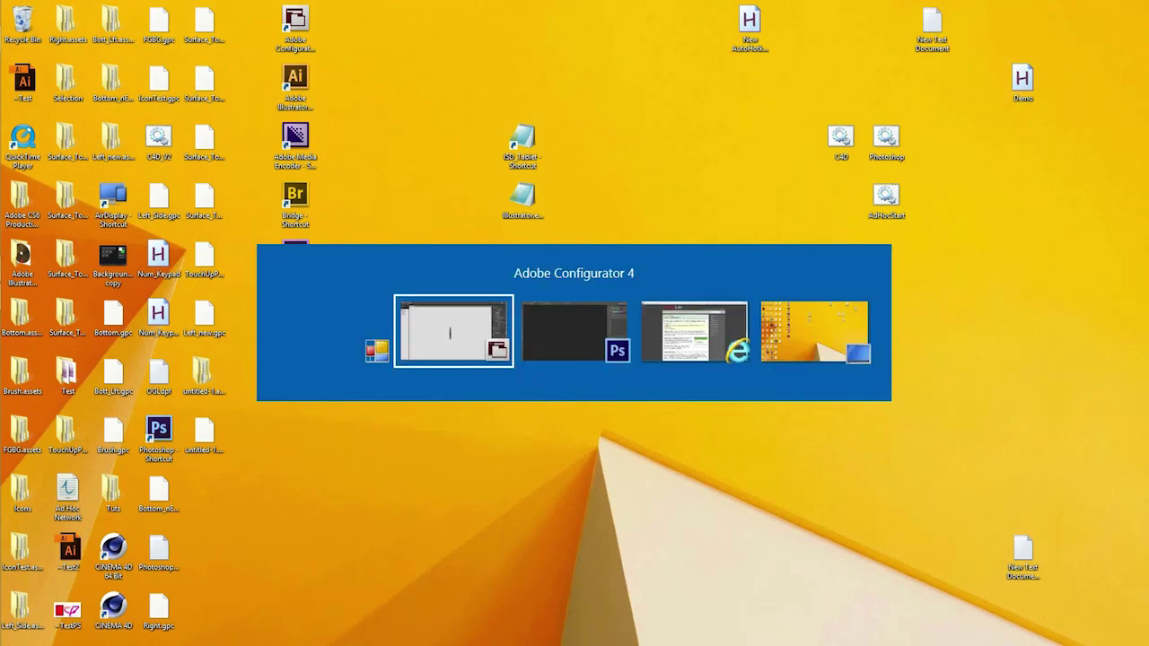